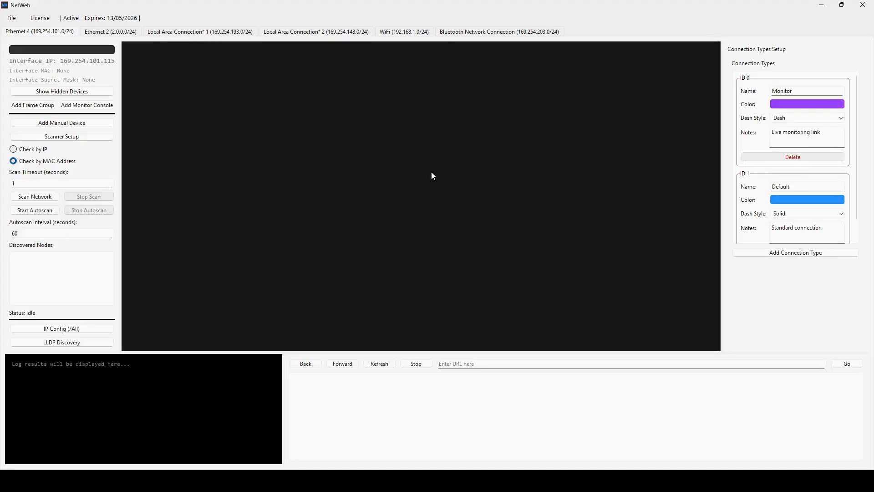
Scan the network on the Ethernet 2 interface and add all discovered nodes to the canvas.
left_click(110, 31)
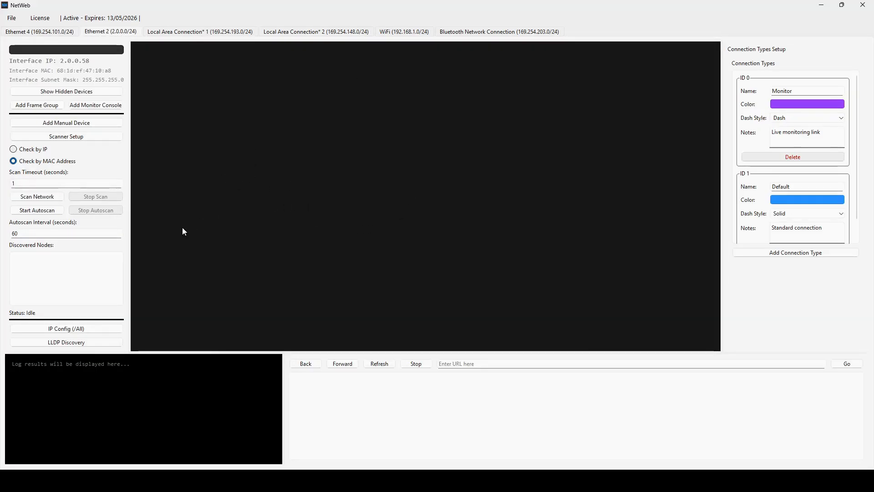
left_click(48, 197)
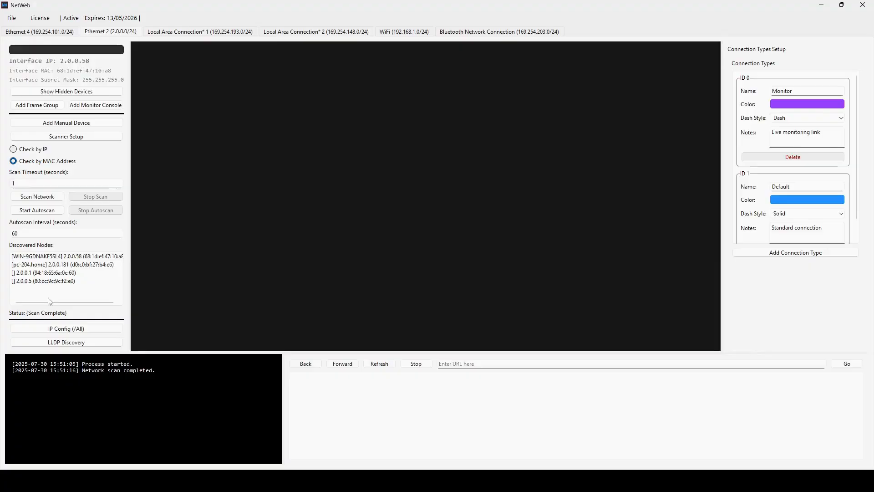
double_click(54, 256)
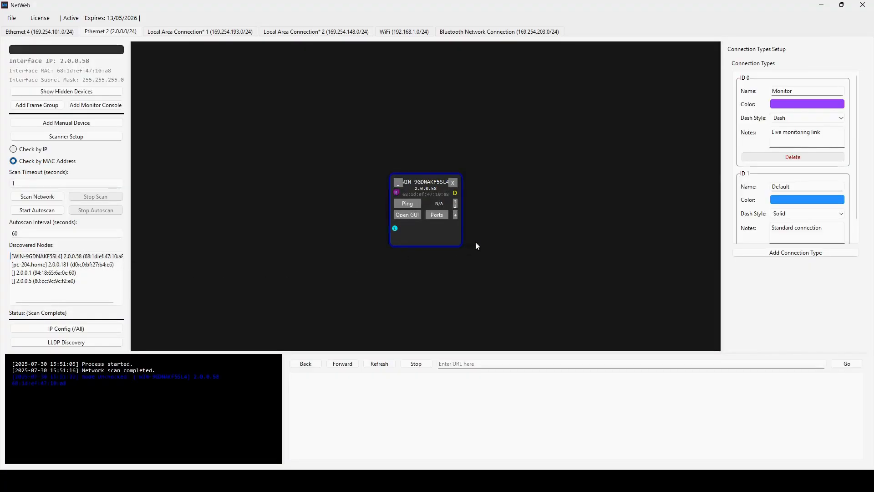
left_click_drag(449, 250, 268, 247)
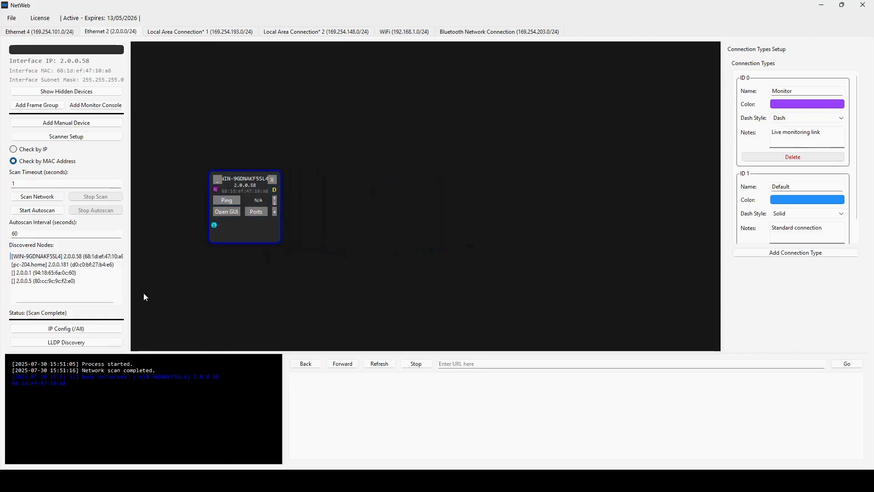
right_click(54, 292)
left_click(101, 300)
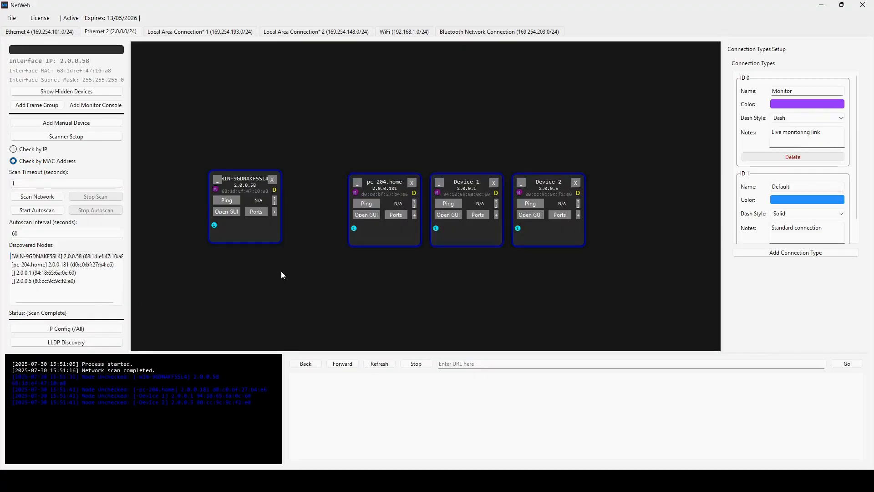
left_click_drag(244, 124, 509, 127)
scroll(432, 265, "down", 2)
scroll(451, 279, "up", 4)
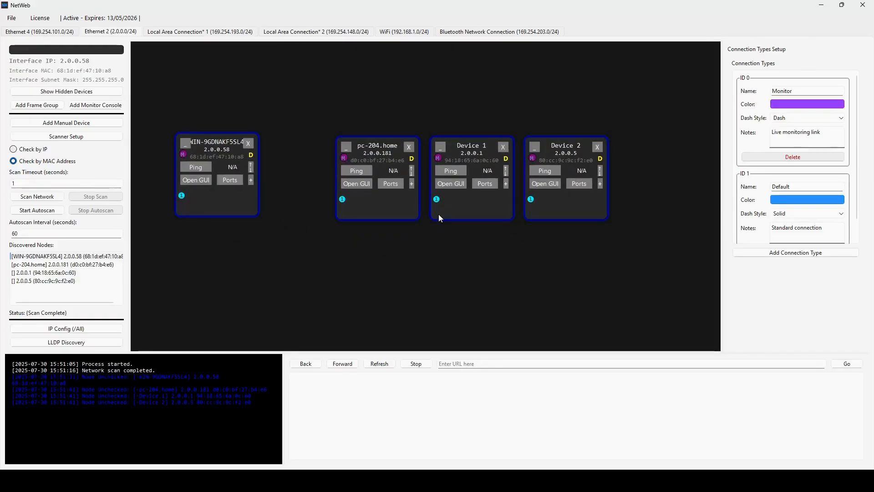
scroll(433, 195, "down", 3)
scroll(414, 211, "up", 2)
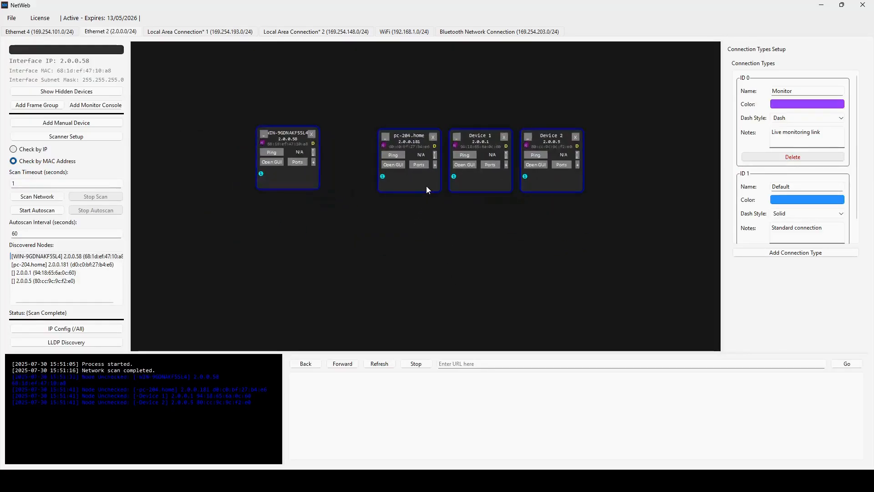
scroll(423, 188, "up", 2)
scroll(420, 189, "down", 4)
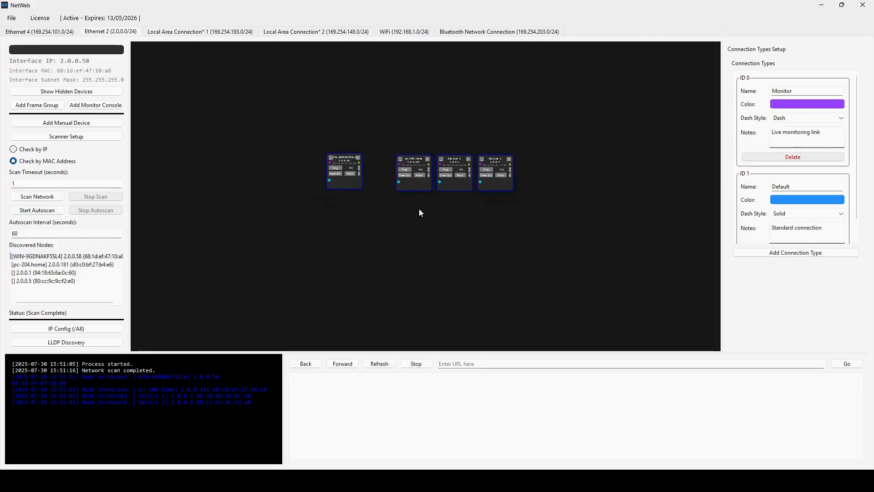
left_click_drag(420, 212, 407, 272)
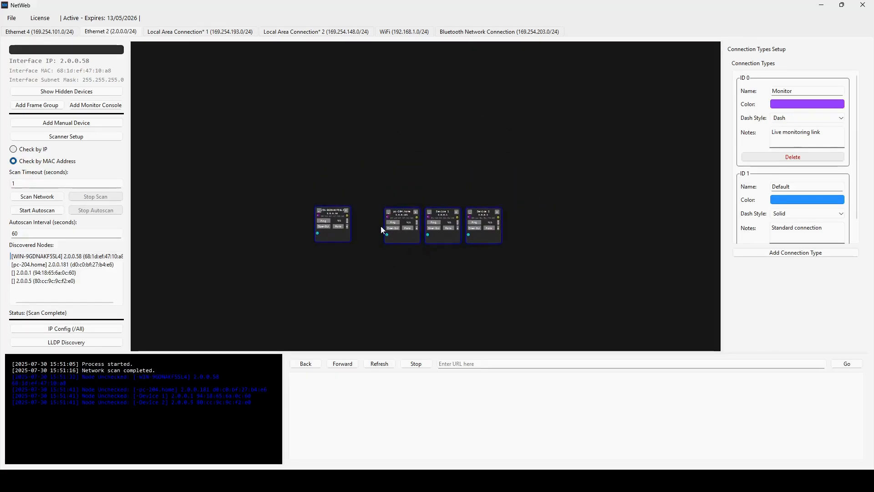
scroll(390, 195, "up", 2)
scroll(492, 320, "down", 2)
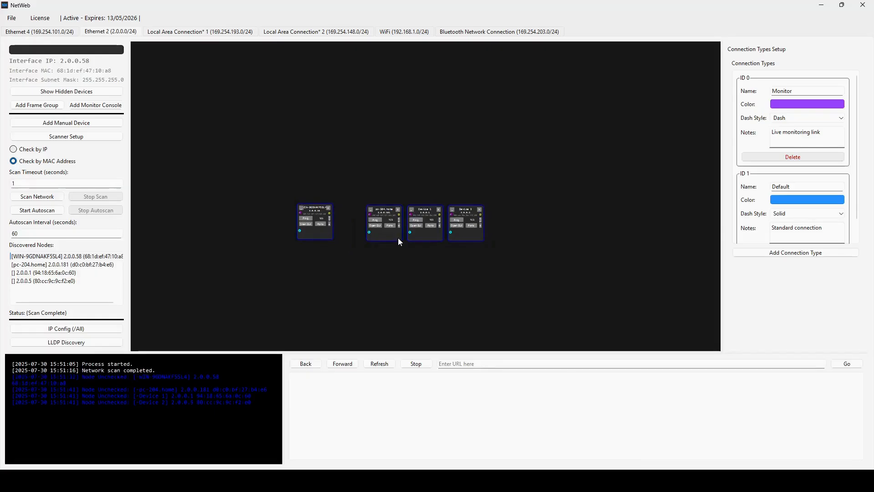
Arrange the devices in two rows, with pc-204.home and Device 1 above, and the 2.0.0.58 host and Device 2 below.
left_click_drag(375, 183, 313, 97)
left_click(326, 234)
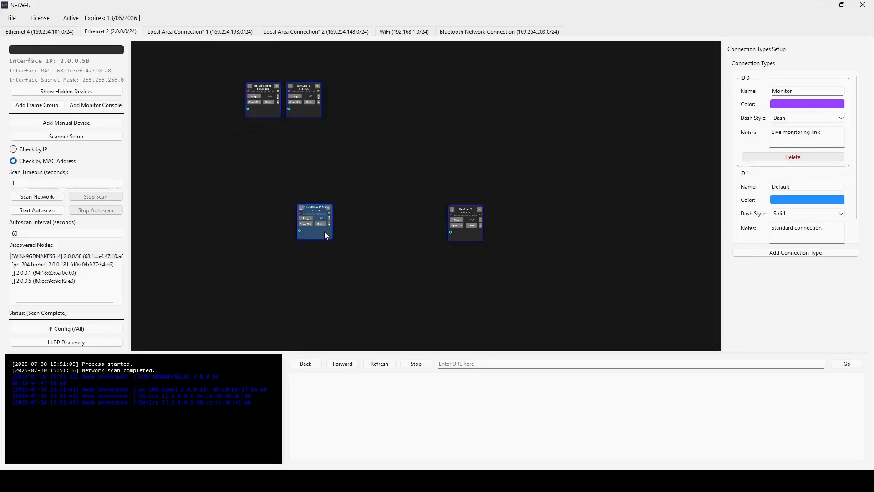
left_click_drag(326, 235, 272, 226)
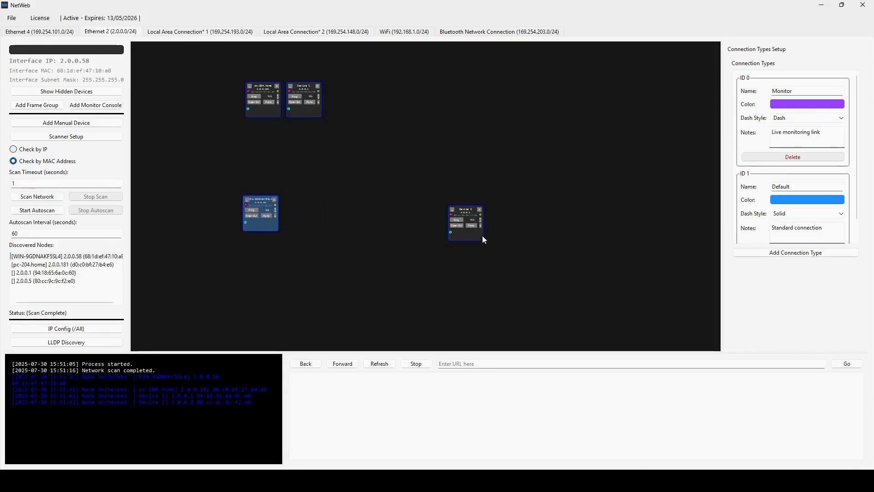
left_click_drag(483, 237, 323, 226)
scroll(278, 169, "up", 3)
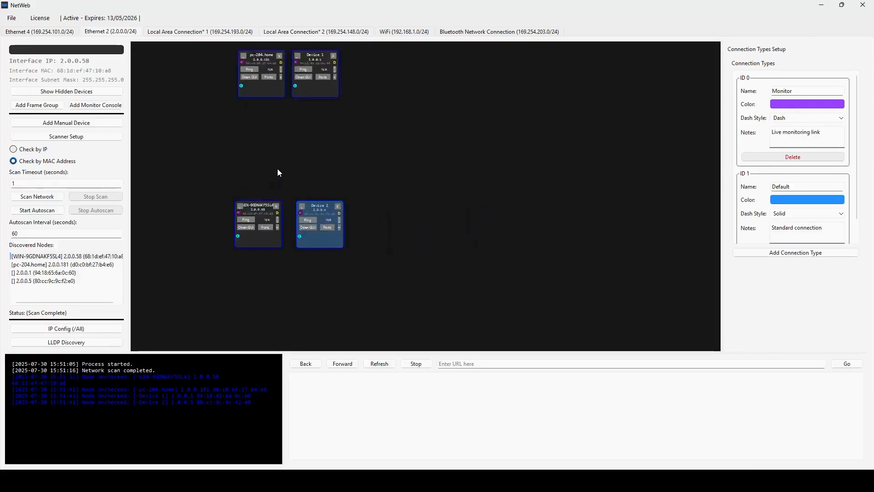
scroll(277, 169, "up", 1)
left_click_drag(311, 151, 377, 206)
scroll(399, 222, "up", 1)
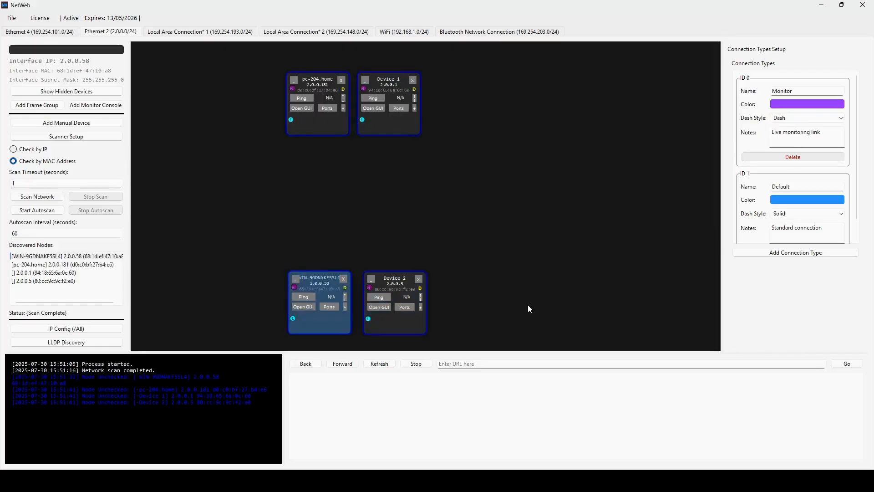
left_click(417, 213)
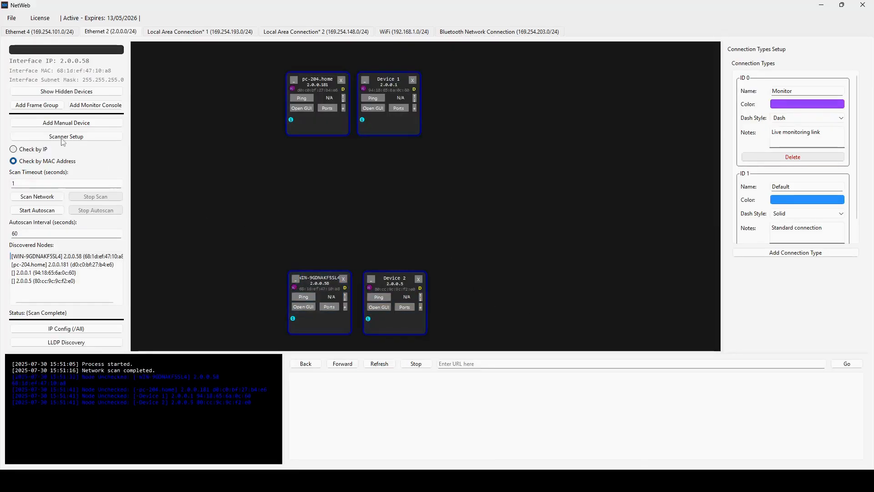
Add a frame group, enlarge it, and position it around the pc-204.home and Device 1 nodes.
left_click(27, 106)
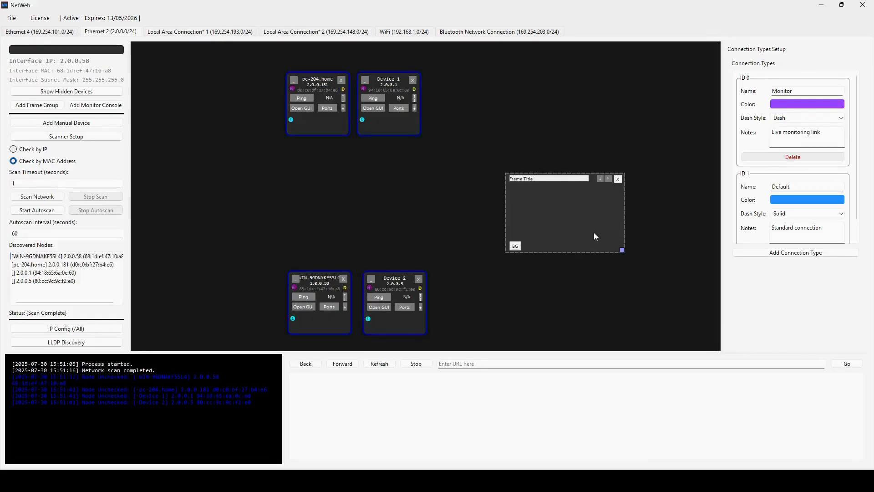
left_click_drag(593, 232, 641, 167)
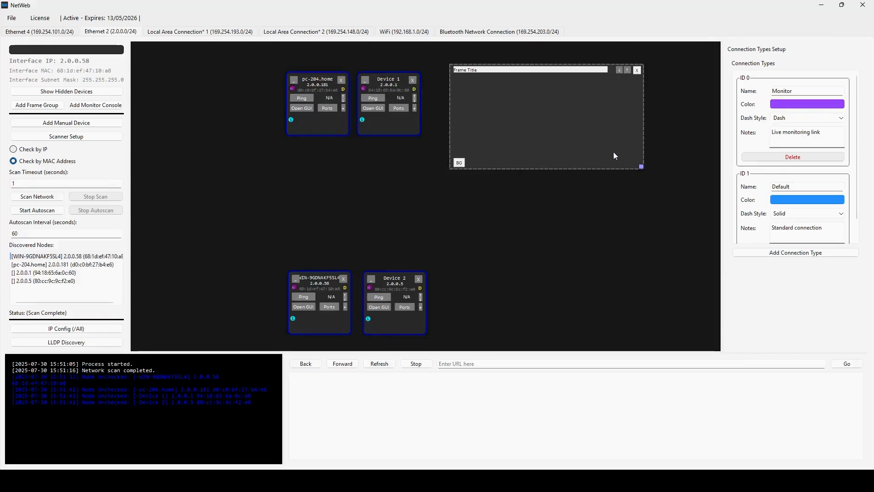
left_click_drag(614, 154, 422, 138)
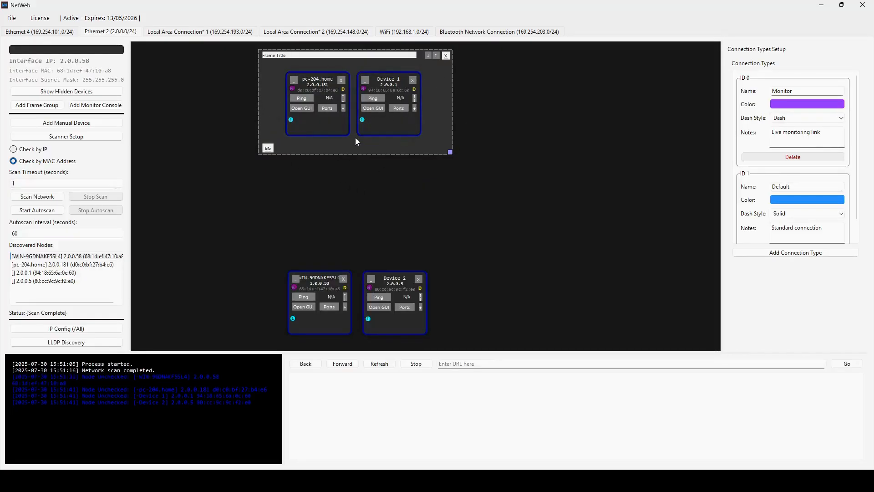
mouse_move(454, 122)
left_mouse_down()
mouse_move(461, 125)
mouse_move(430, 115)
mouse_move(440, 120)
left_mouse_up()
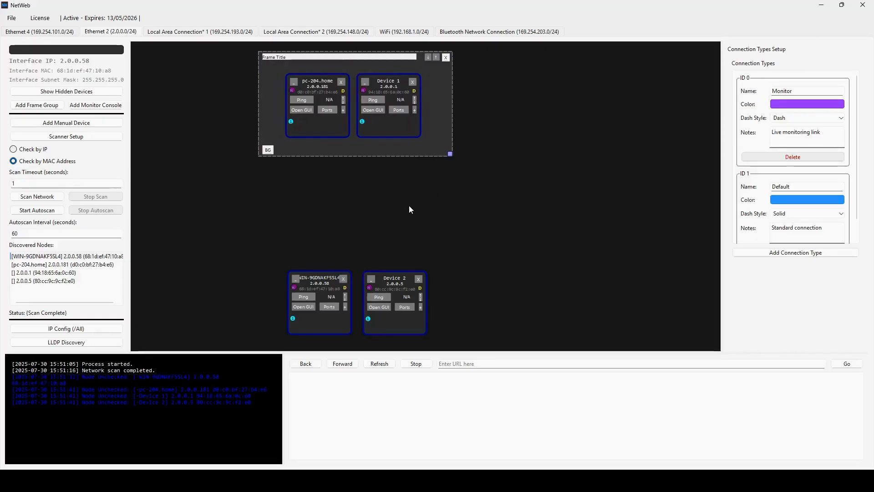
Add a second frame group, sized and positioned to enclose the 2.0.0.58 host and Device 2 nodes.
left_click(37, 105)
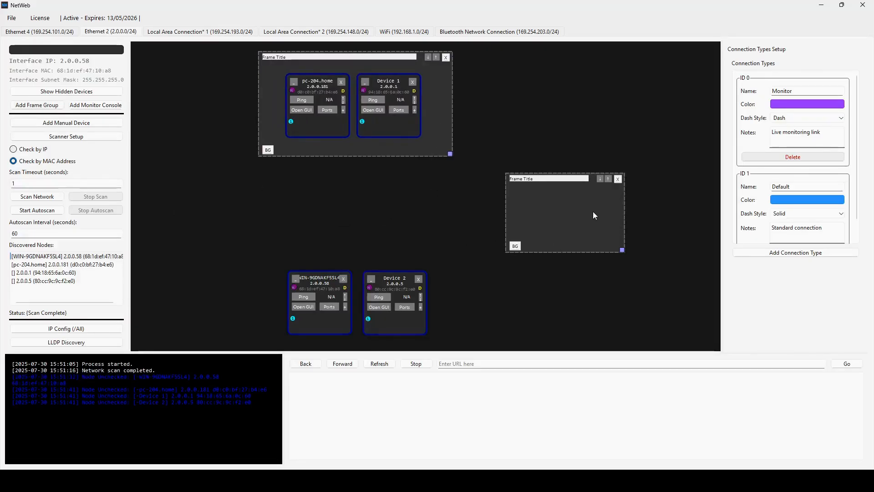
left_click_drag(593, 212, 350, 201)
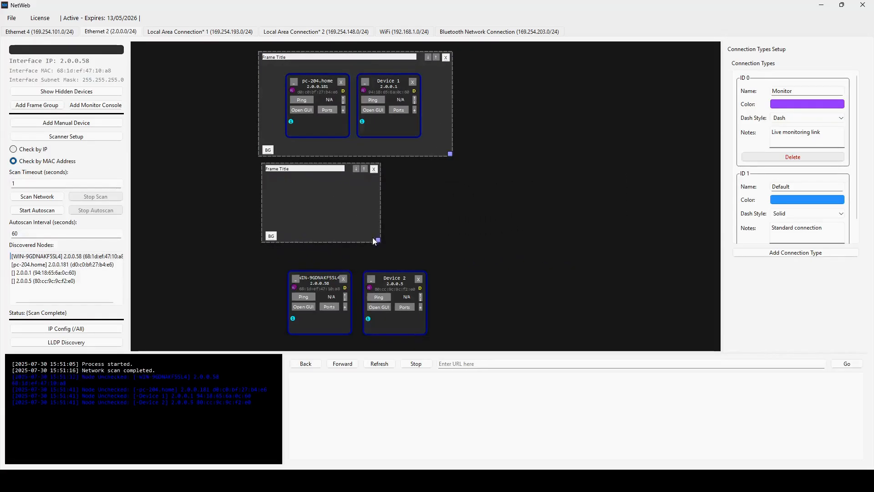
left_click_drag(378, 240, 452, 269)
left_click_drag(437, 240, 431, 303)
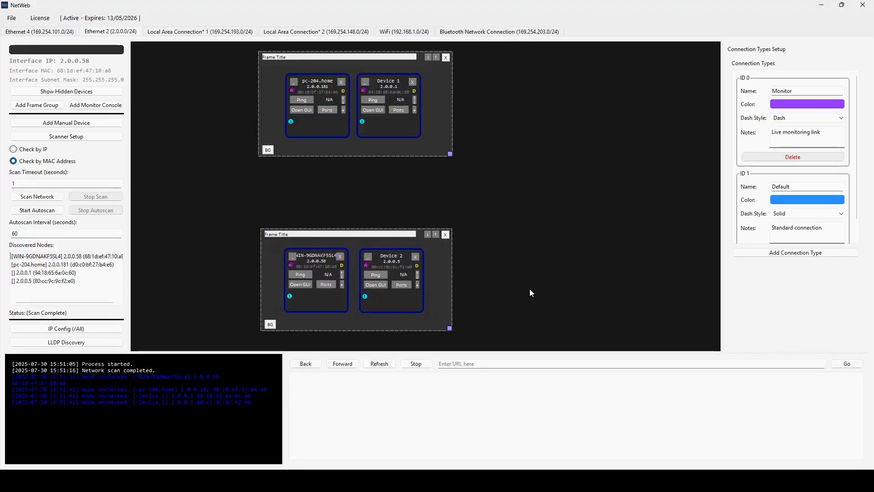
Title the upper frame group "Control" and the lower frame group "Stage".
left_click(272, 75)
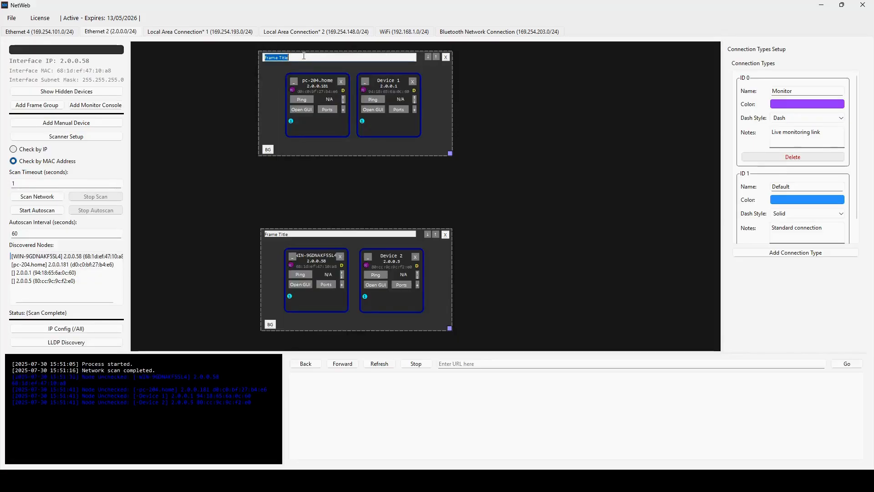
type("control")
key("Return")
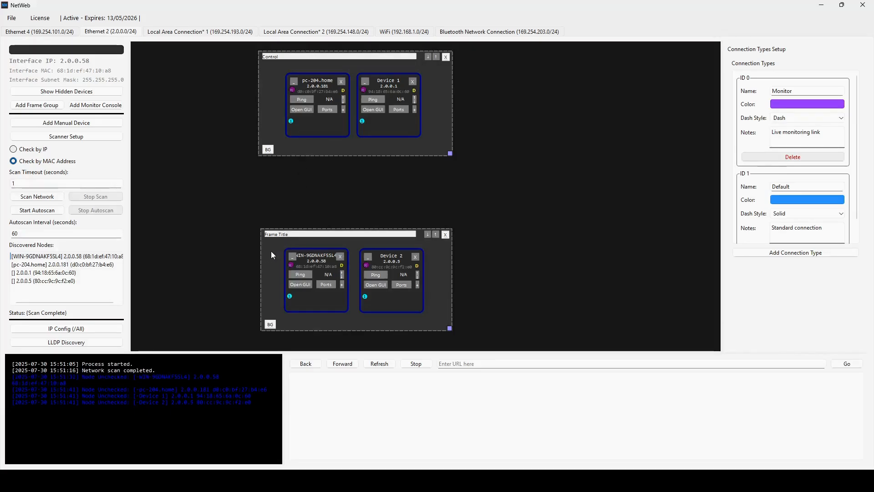
left_click(281, 235)
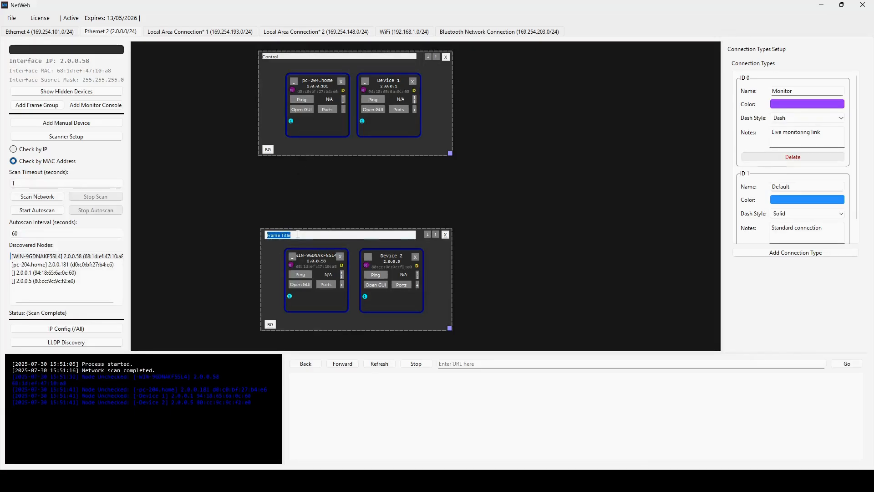
type("Stage")
key("Return")
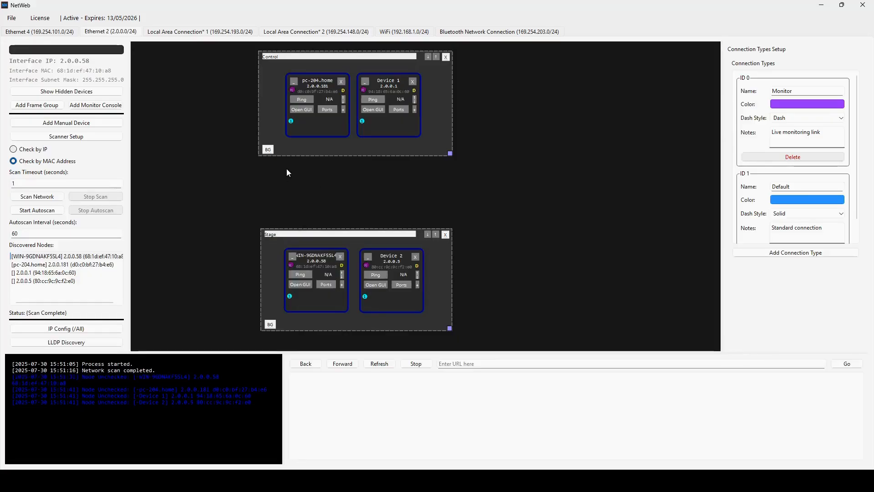
Set the background color of the Control frame to bright green from the basic colors.
left_click(270, 151)
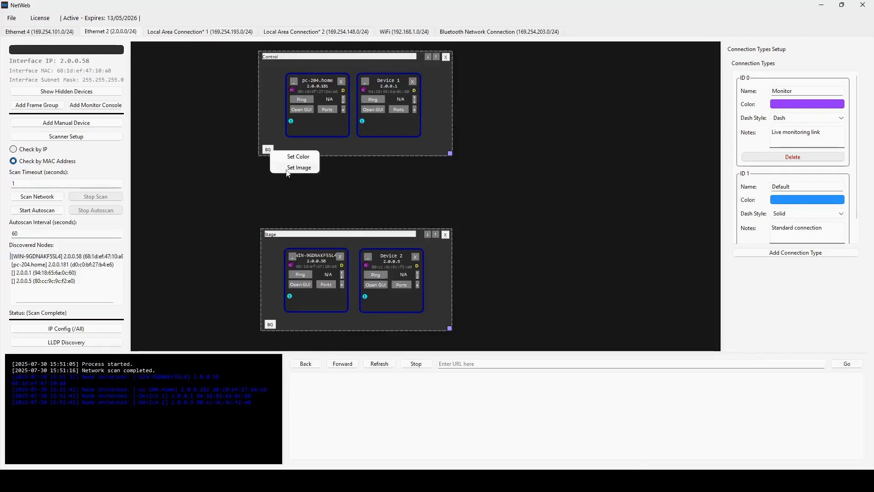
left_click(308, 157)
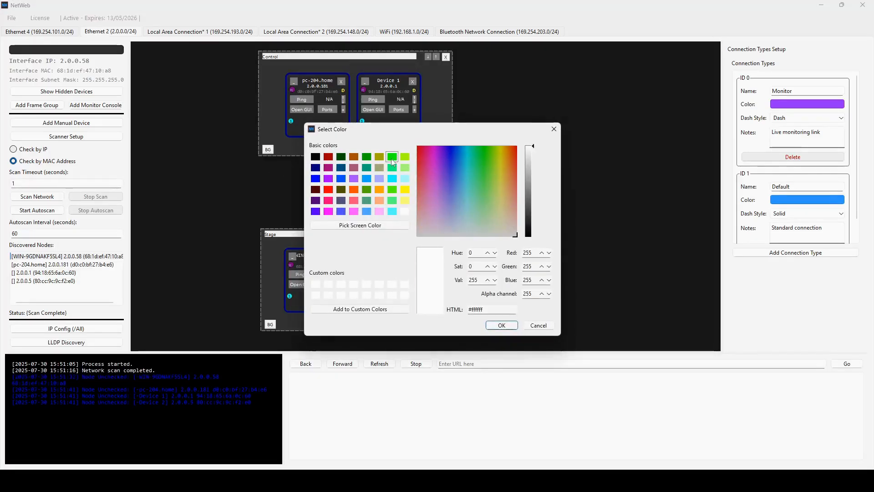
left_click(393, 158)
left_click(500, 327)
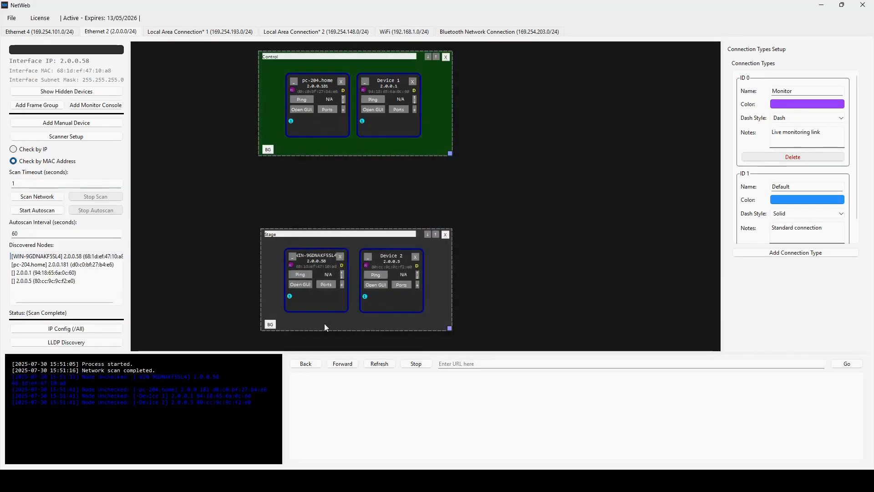
Set the background color of the Stage frame to orange (#ff5500).
left_click(270, 324)
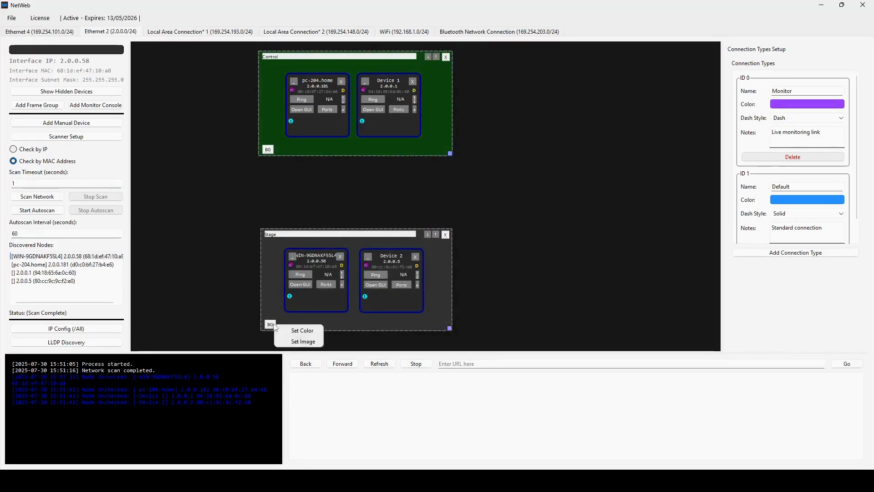
left_click(312, 332)
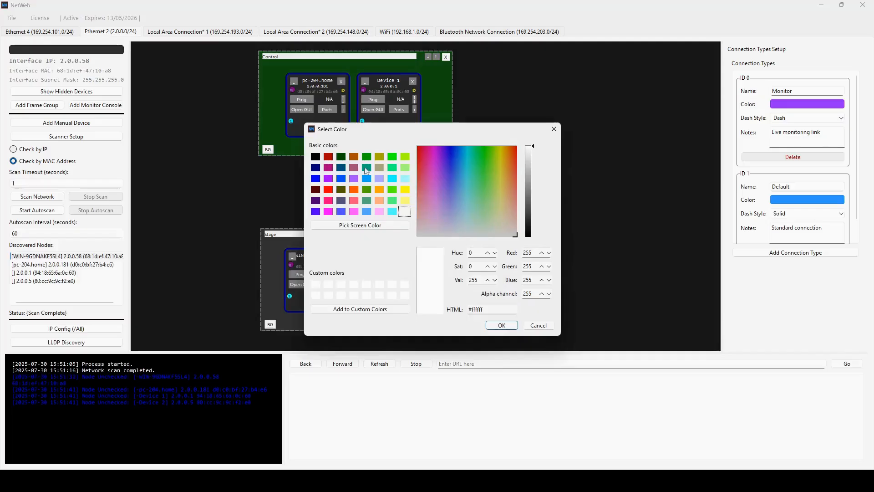
left_click(357, 193)
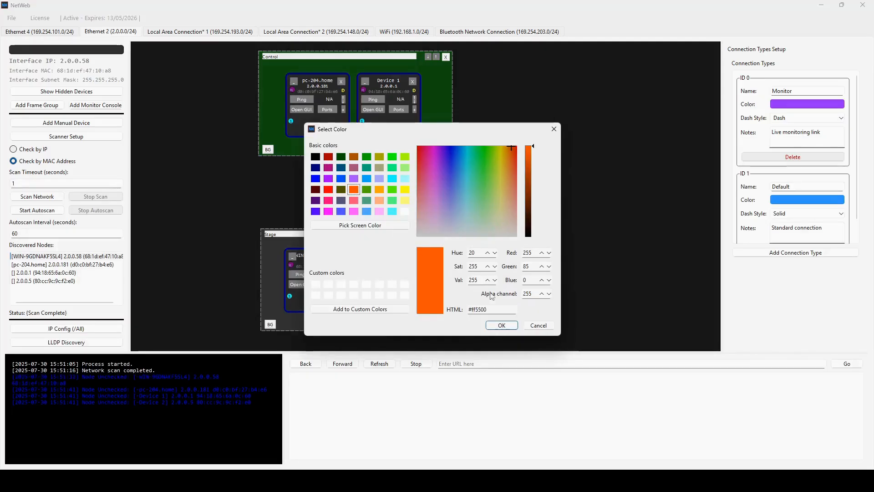
left_click(501, 326)
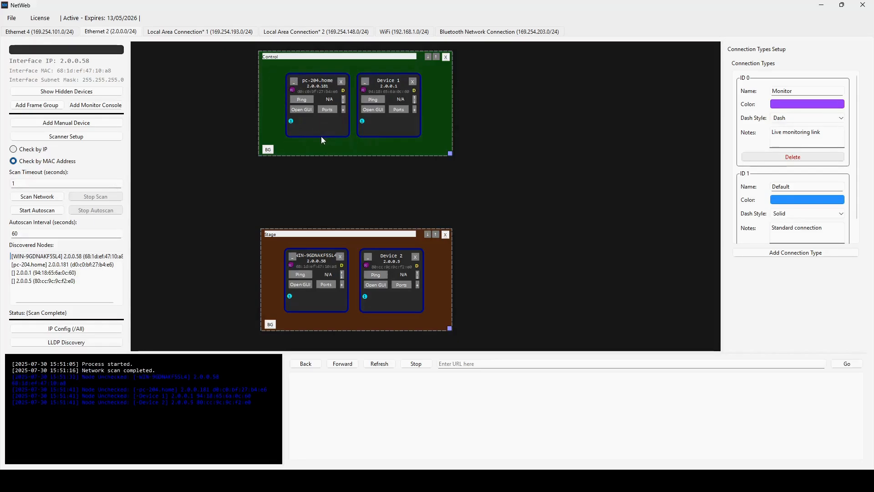
Rename the pc-204.home device in the Control frame to "Console".
double_click(313, 121)
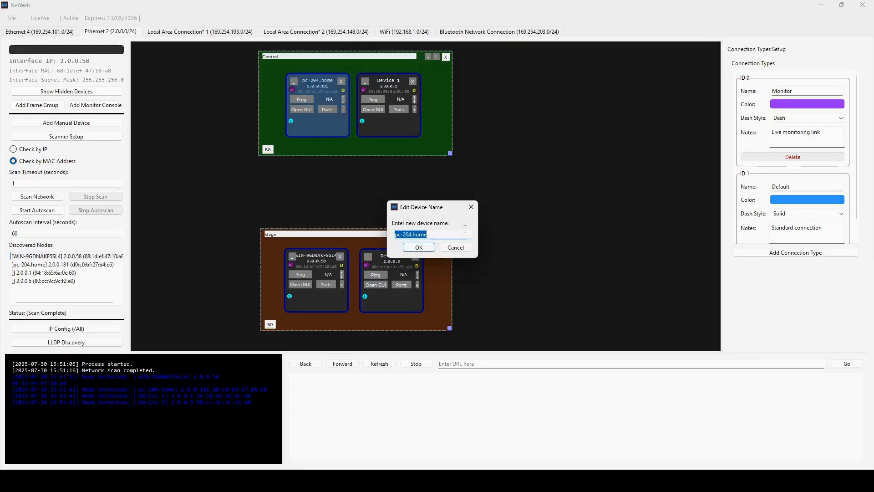
type("Console")
key("Return")
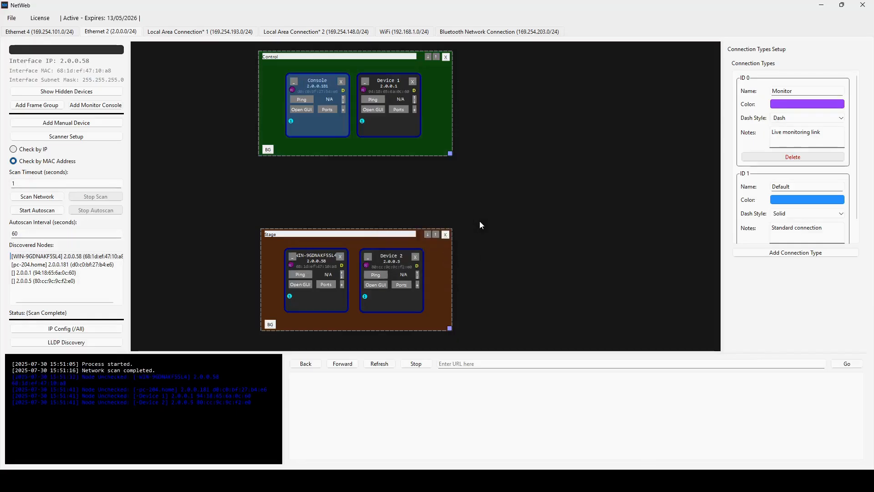
Rename Device 1 in the Control frame to "Sw 1" and Device 2 in the Stage frame to "Sw 2".
double_click(396, 129)
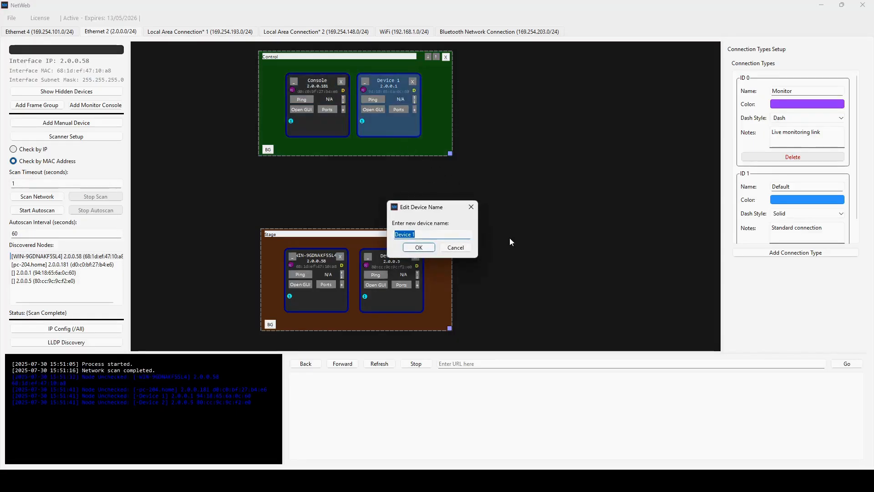
type("Sw 1")
key("Return")
double_click(384, 305)
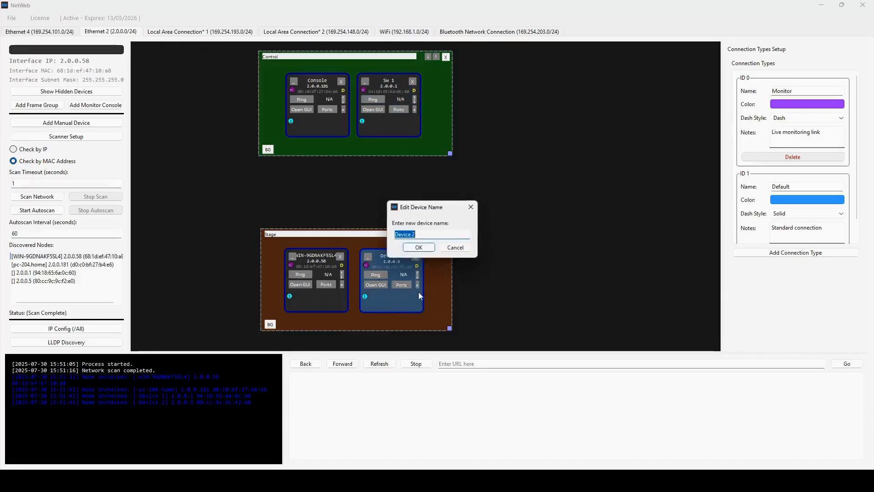
type("Sw")
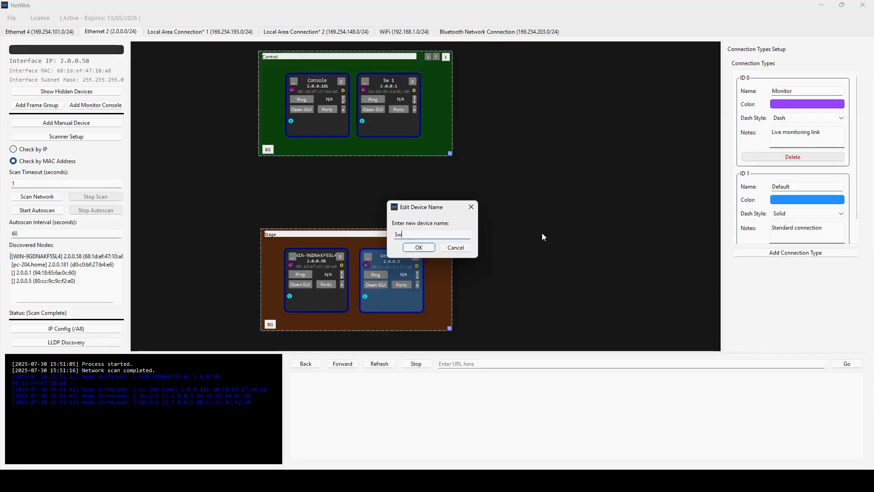
type(" 2")
key("Return")
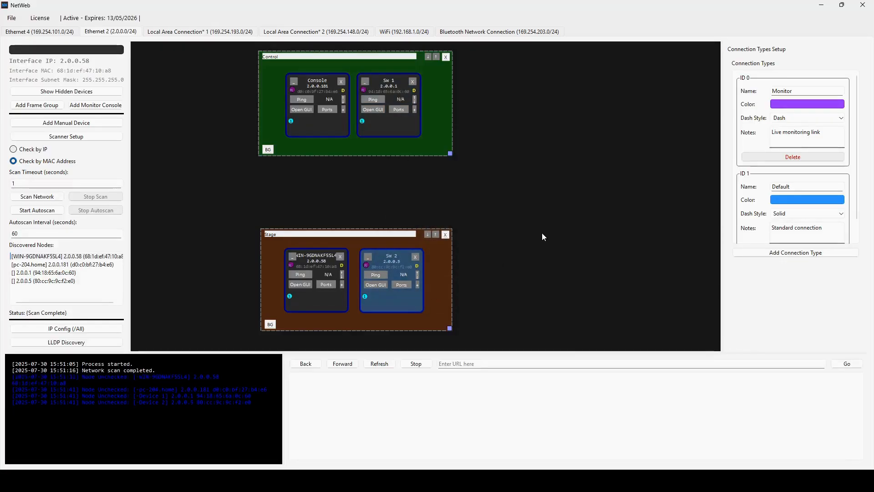
Rename the WIN-9GDNAKF5SL4 device in the Stage frame to "Node".
double_click(339, 297)
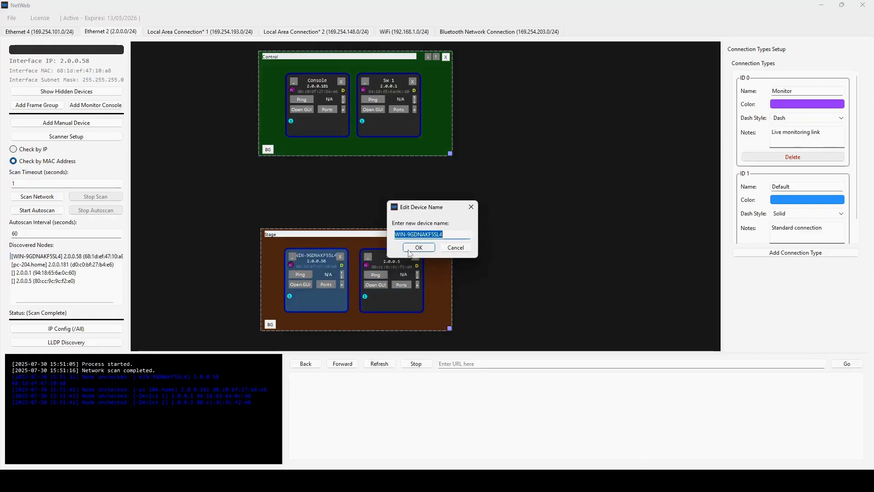
type("Node")
left_click(409, 251)
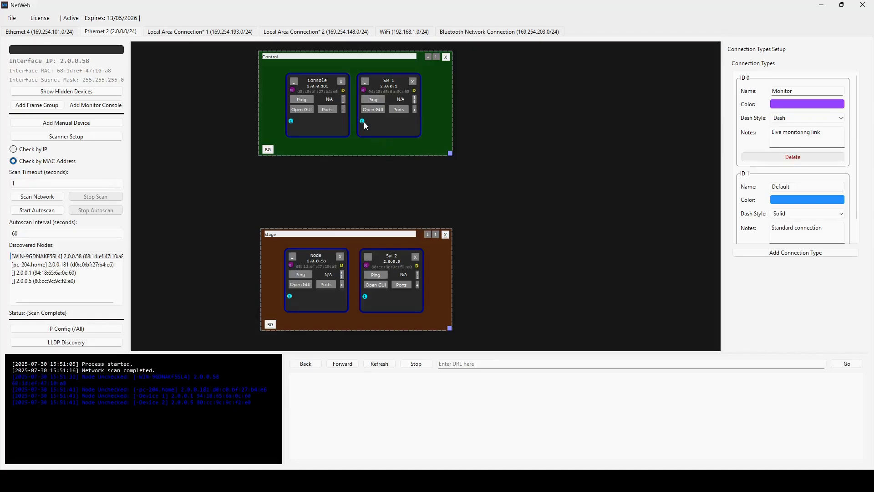
Set the number of ports to 24 on Sw 1 and 10 on Sw 2.
left_click(400, 109)
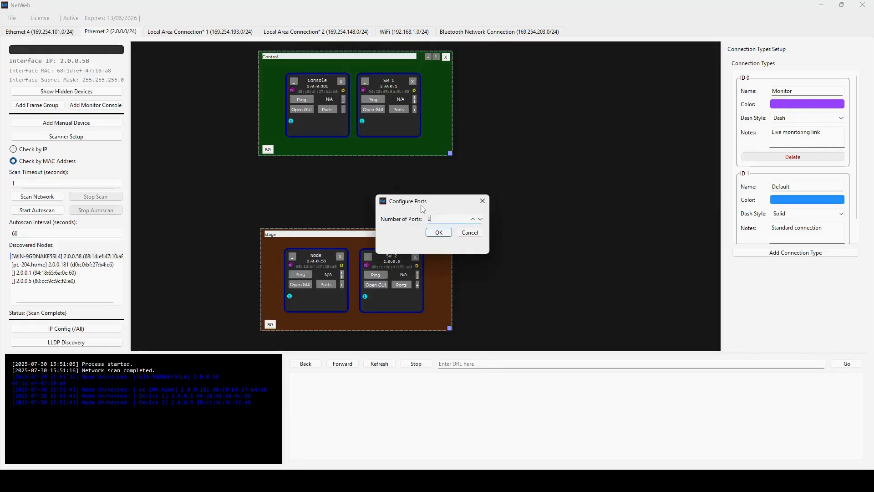
key("Return")
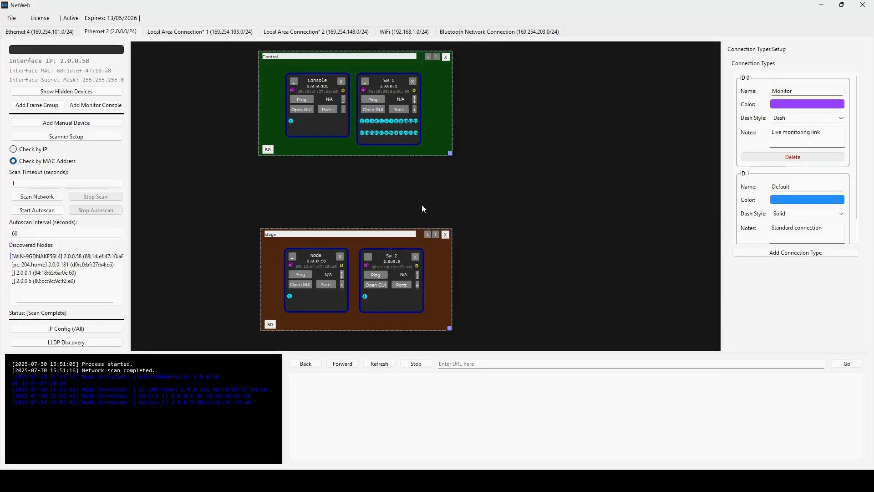
left_click(403, 286)
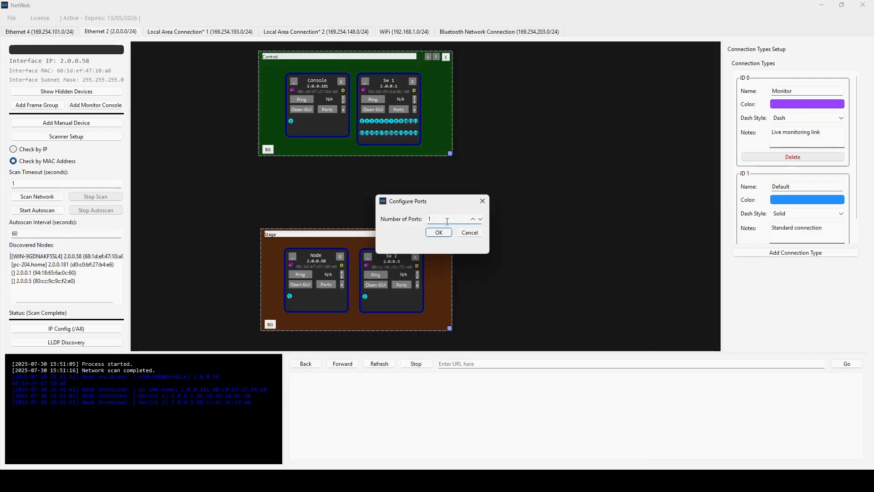
type("0")
key("Return")
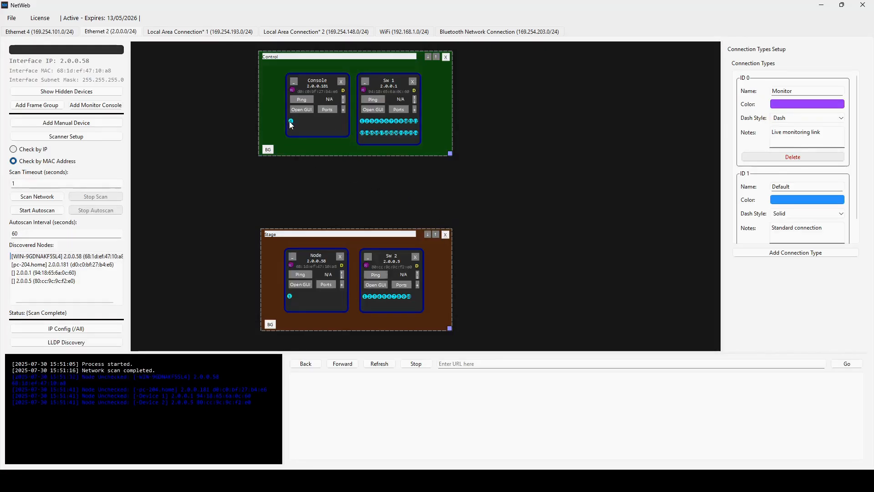
Connect port 1 of Console to port 1 of Sw 1 and move Sw 1 farther away from Console.
left_click_drag(321, 135, 362, 122)
left_click_drag(411, 89, 430, 90)
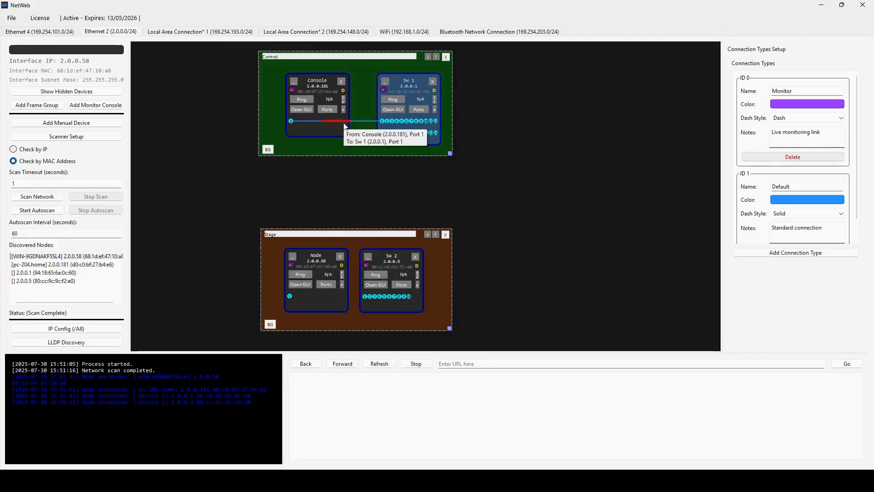
Move Sw 2 farther away from Node and connect port 1 of Node to port 1 of Sw 2.
left_click_drag(418, 312, 429, 314)
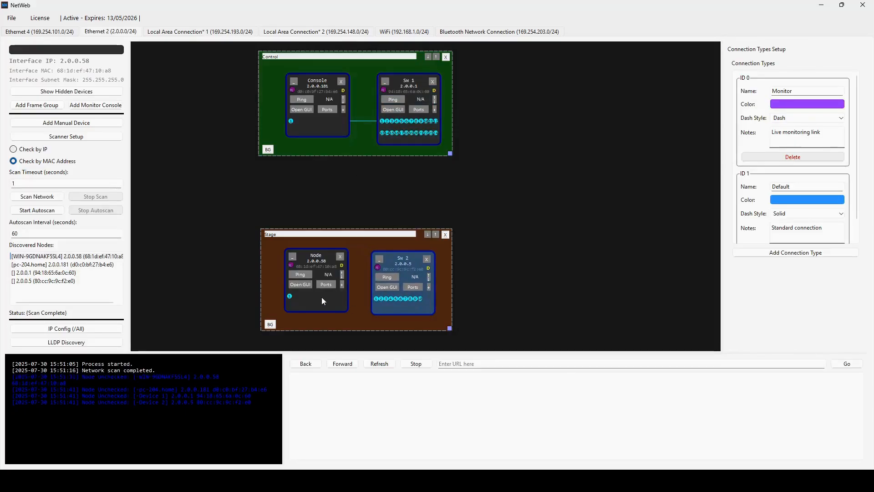
left_click_drag(362, 314, 376, 299)
left_click(504, 208)
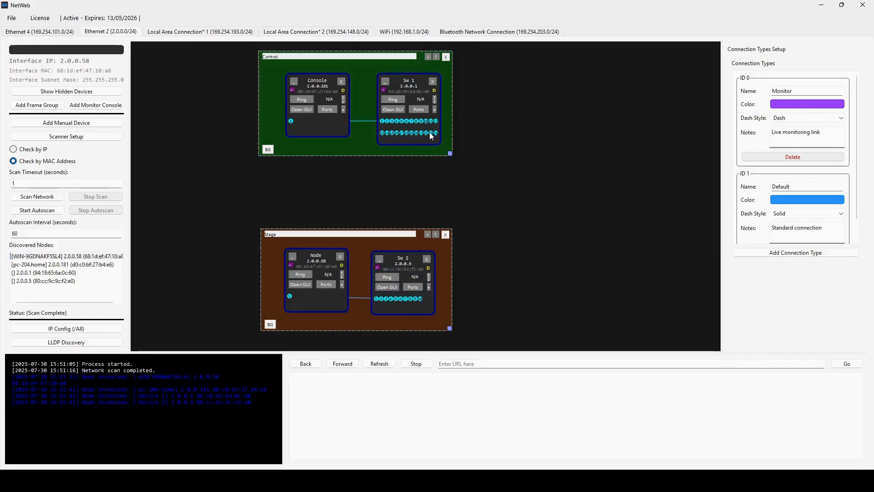
Link the two switches by connecting Sw 1 ports 23 and 24 to Sw 2 ports 9 and 10.
left_click_drag(419, 158, 415, 300)
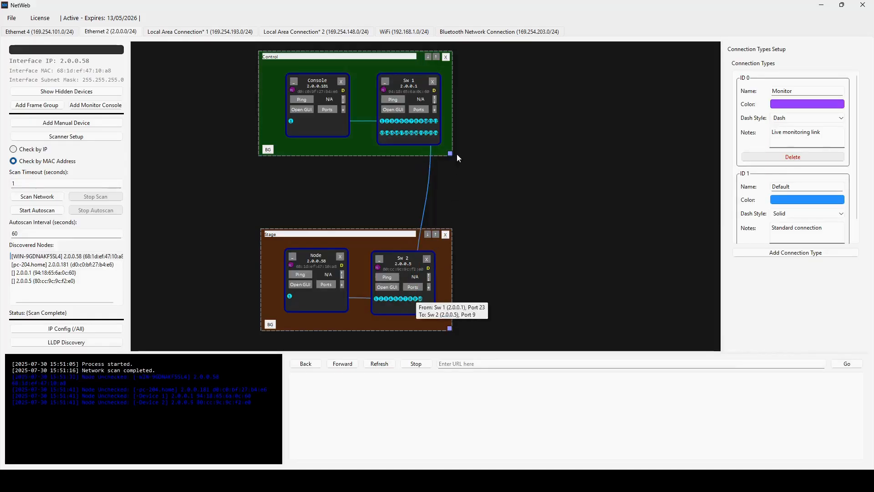
left_click_drag(436, 136, 421, 299)
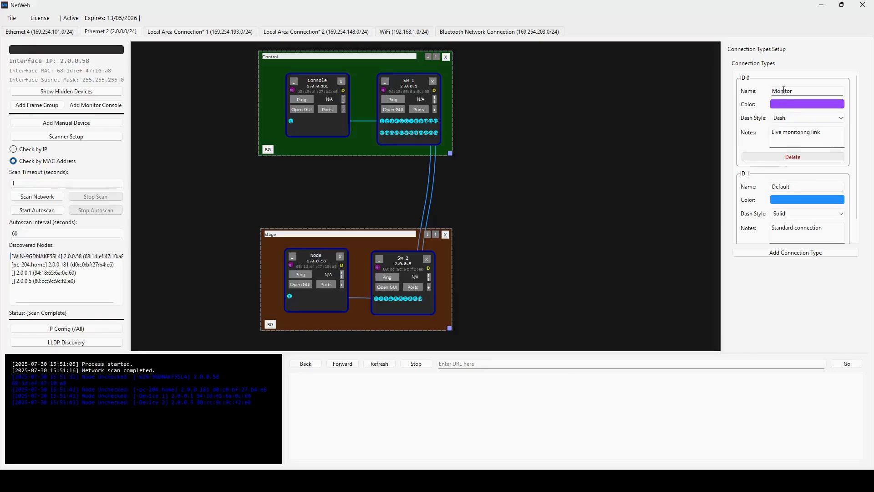
Add a new connection type and name it "Trunk".
scroll(788, 173, "down", 1)
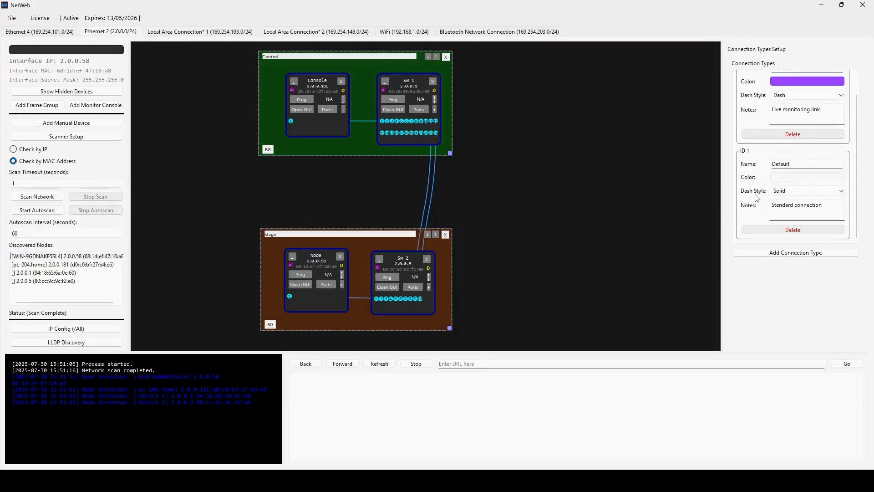
mouse_move(432, 195)
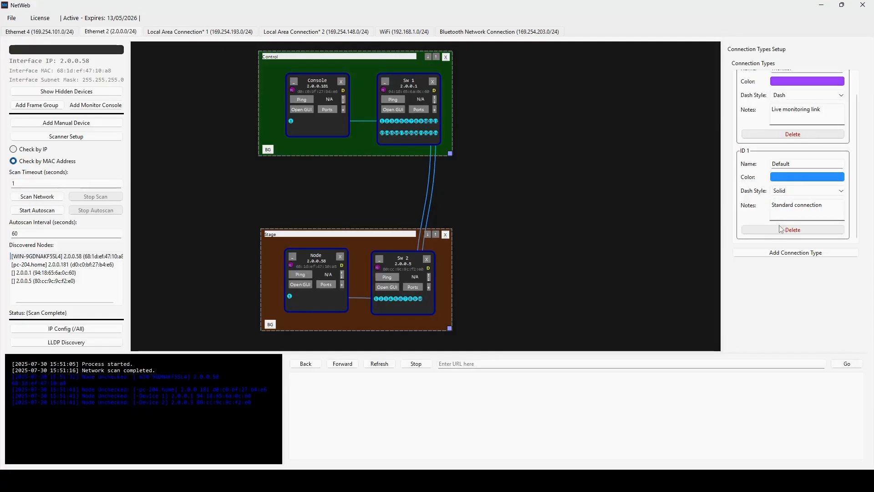
left_click(773, 253)
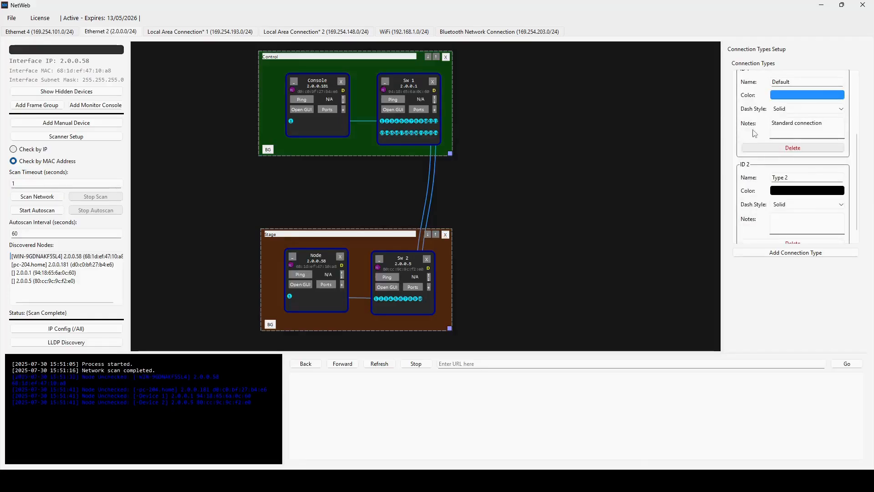
scroll(754, 134, "down", 1)
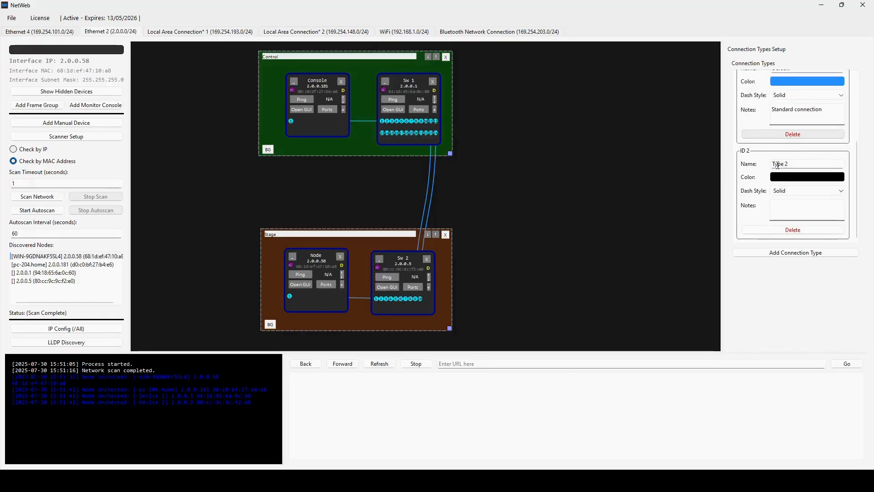
left_click_drag(808, 166, 768, 167)
type("Trunk")
Give the Trunk connection type a yellow color (#ffe100), the Dash line style and the note "Fiber".
left_click(797, 177)
left_click_drag(494, 161, 536, 147)
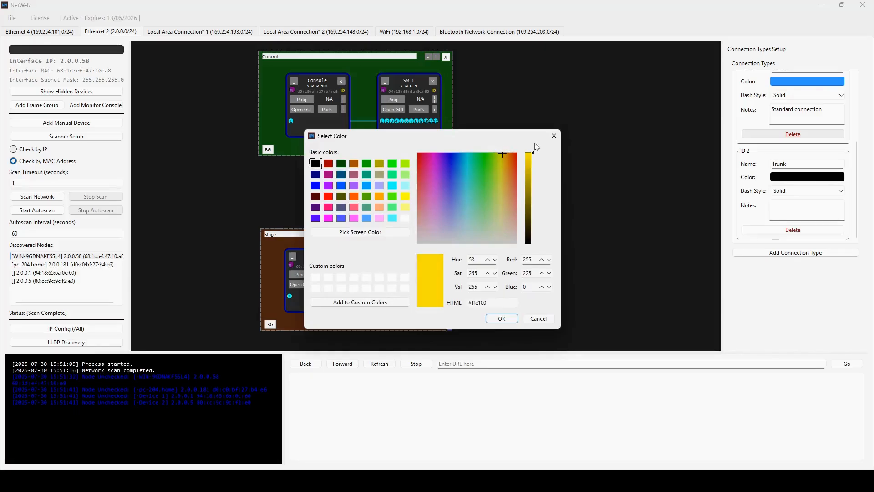
left_click(513, 321)
left_click(796, 191)
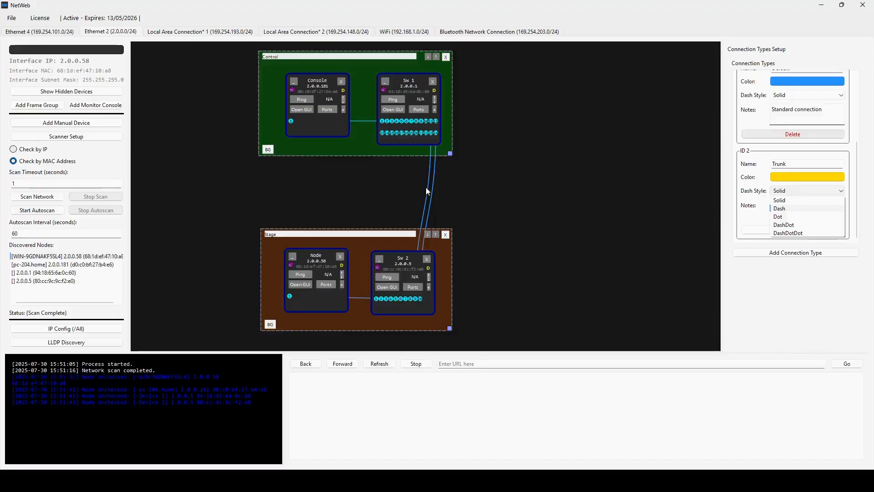
left_click(793, 209)
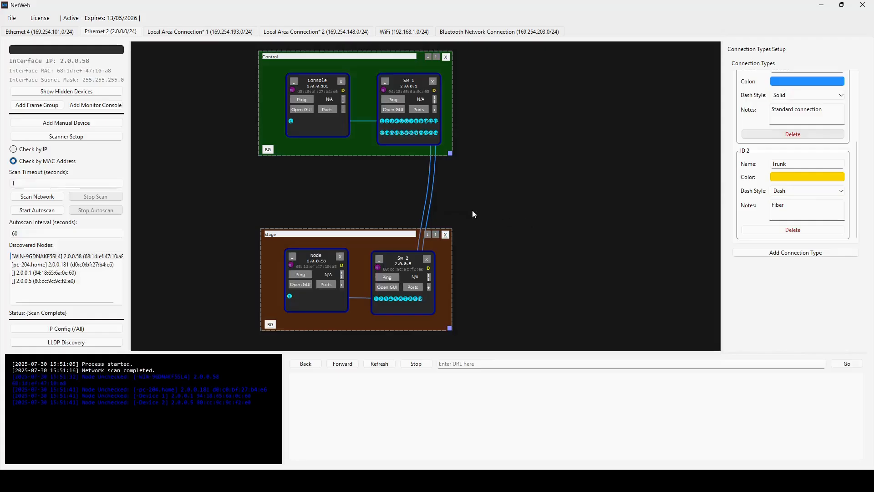
Change both links between Sw 1 and Sw 2 to the Trunk connection type.
right_click(431, 215)
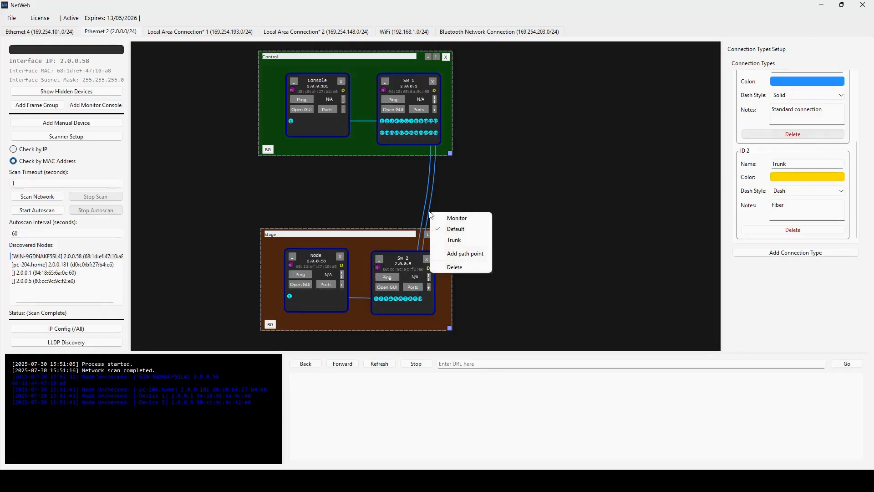
left_click(454, 240)
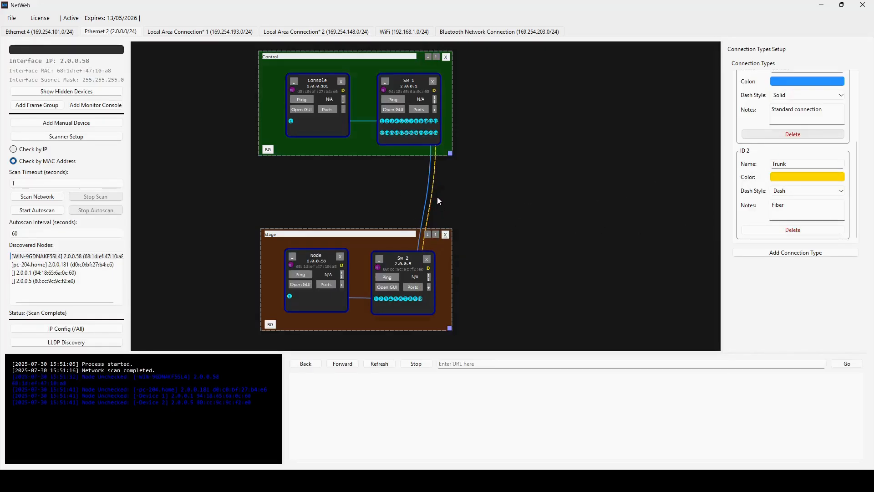
mouse_move(433, 211)
right_click(425, 213)
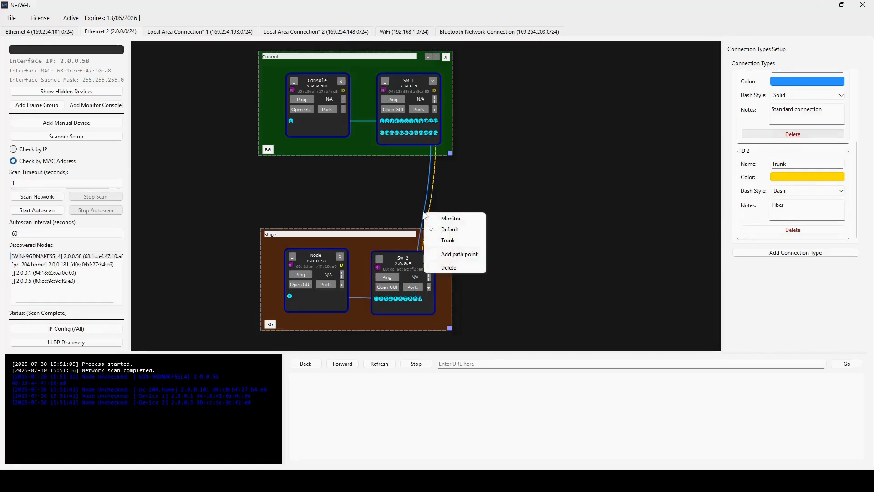
left_click(471, 241)
Set the Trunk connection type's color to orange (#ff7700).
left_click(811, 178)
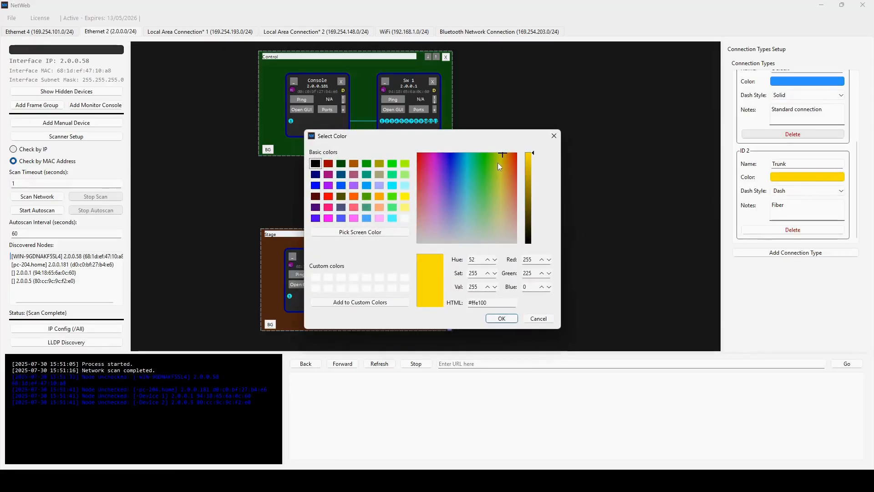
mouse_move(504, 152)
left_mouse_down()
mouse_move(515, 153)
mouse_move(512, 142)
left_mouse_up()
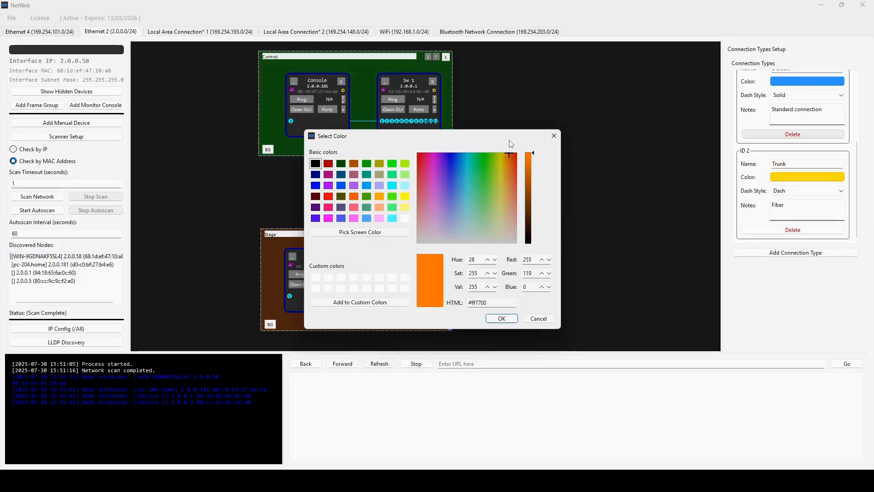
left_click(503, 318)
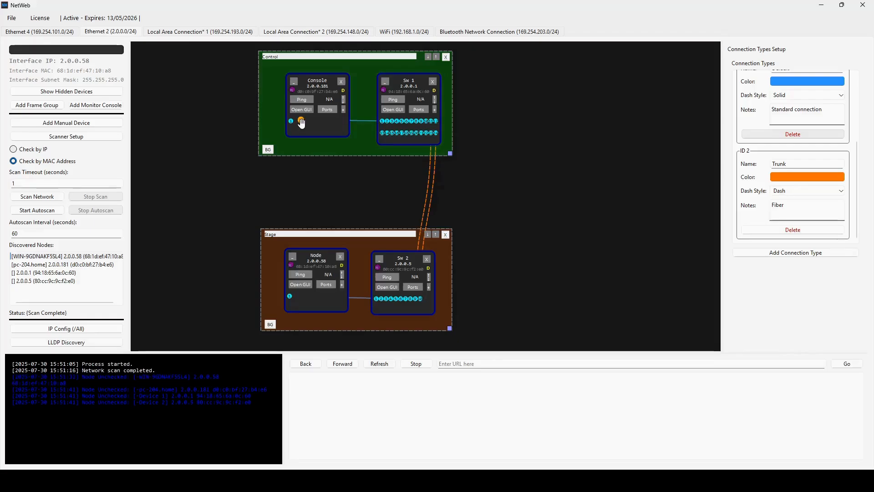
Route the Console to Sw 1 link below both devices using two path points inside the Control frame.
left_click_drag(301, 122, 291, 154)
right_click(368, 128)
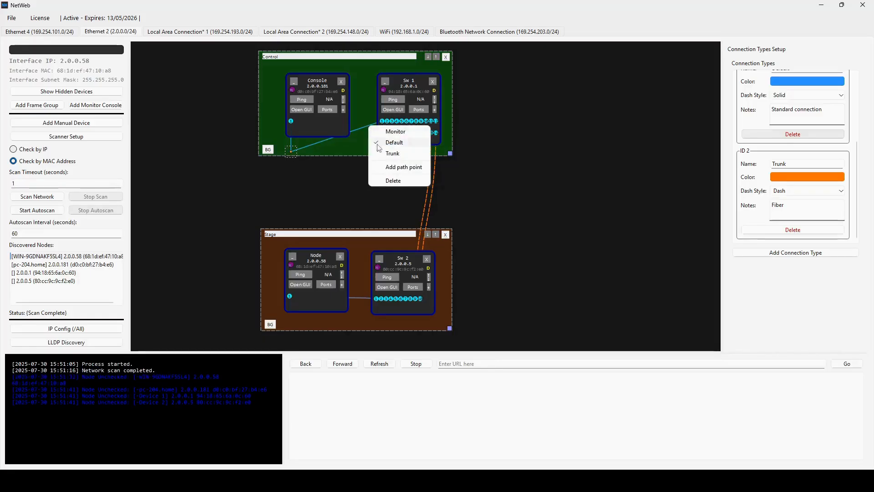
left_click(381, 168)
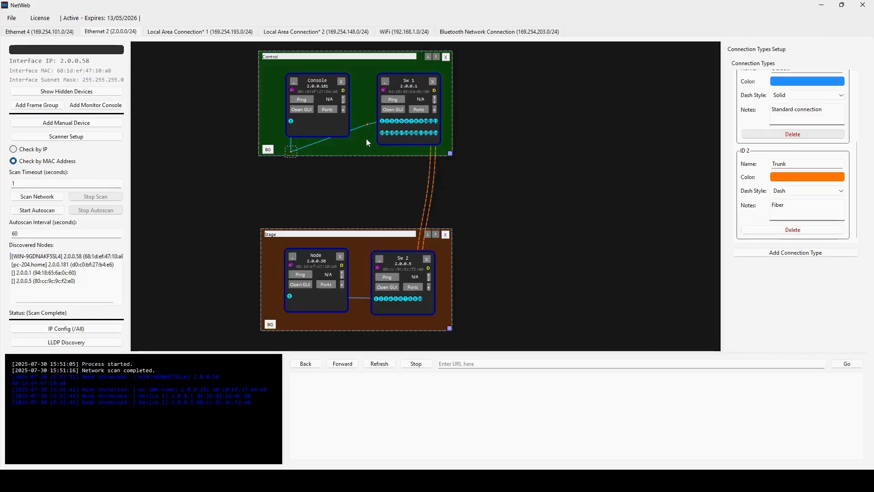
left_click_drag(365, 124, 383, 151)
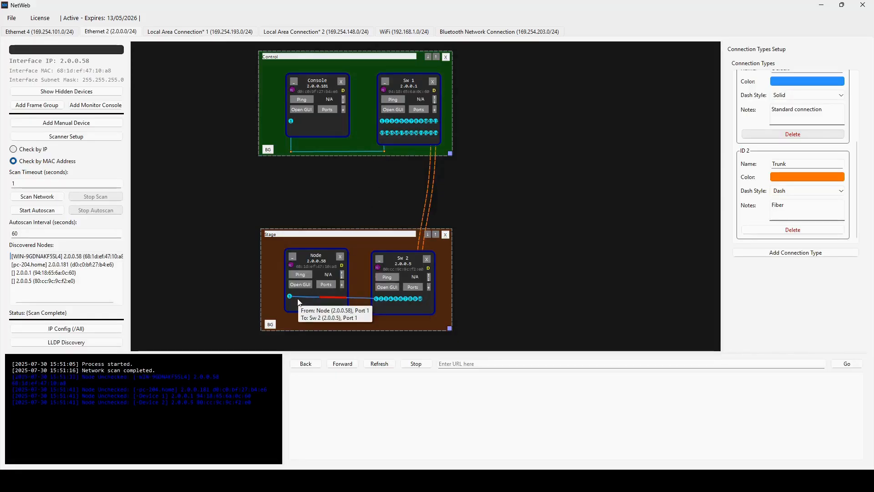
Route the Node to Sw 2 link below both devices using two path points inside the Stage frame.
left_click(297, 296)
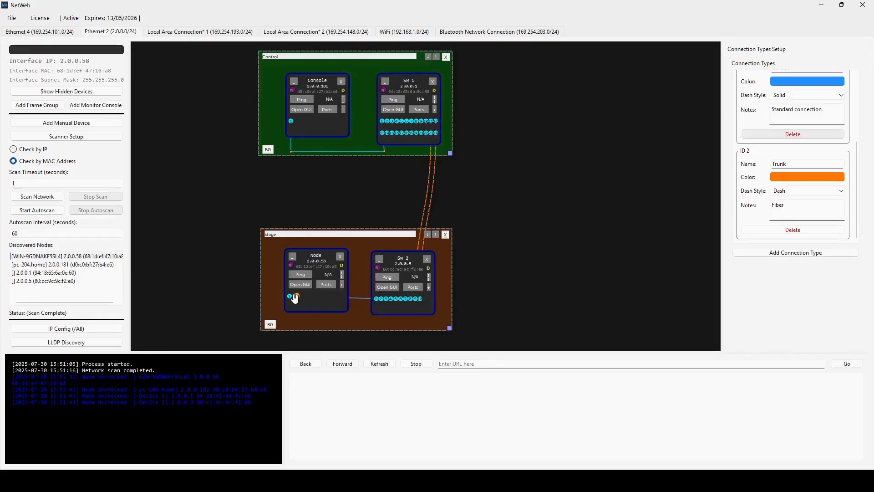
left_click_drag(296, 297, 289, 322)
right_click(289, 322)
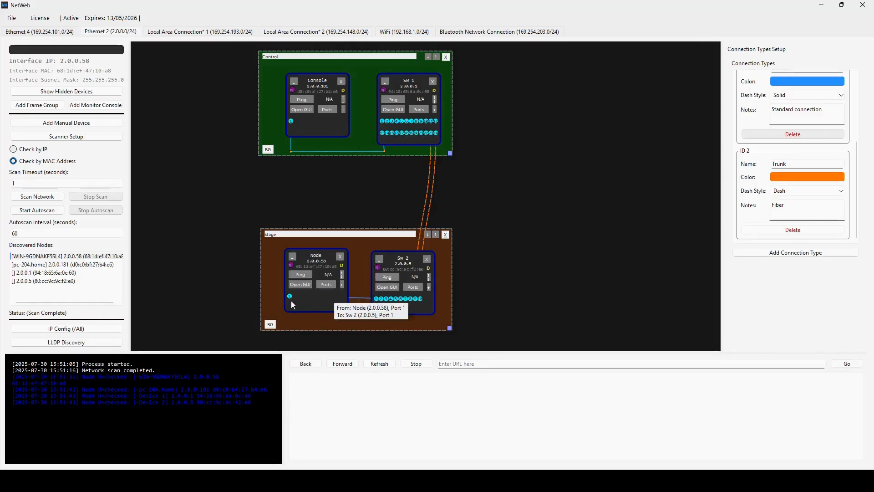
left_click_drag(299, 296, 289, 327)
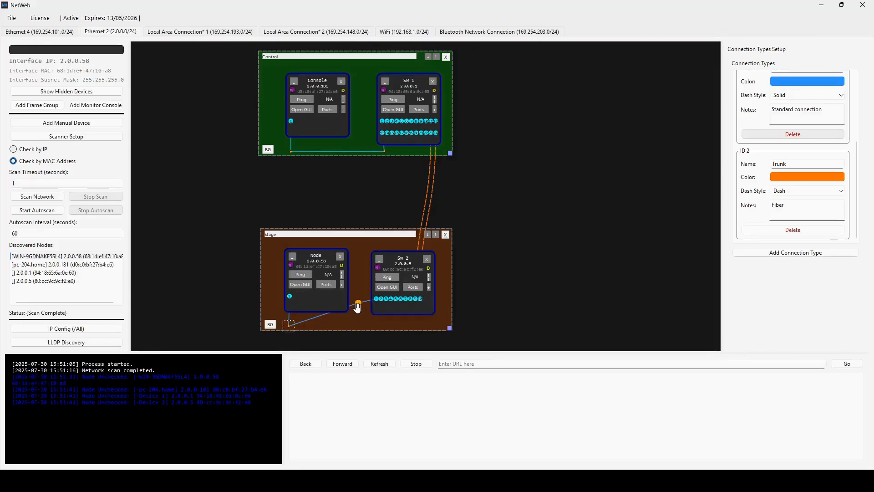
left_click_drag(358, 304, 376, 328)
Send the Control frame group backward in the layer order.
left_click(430, 55)
mouse_move(431, 139)
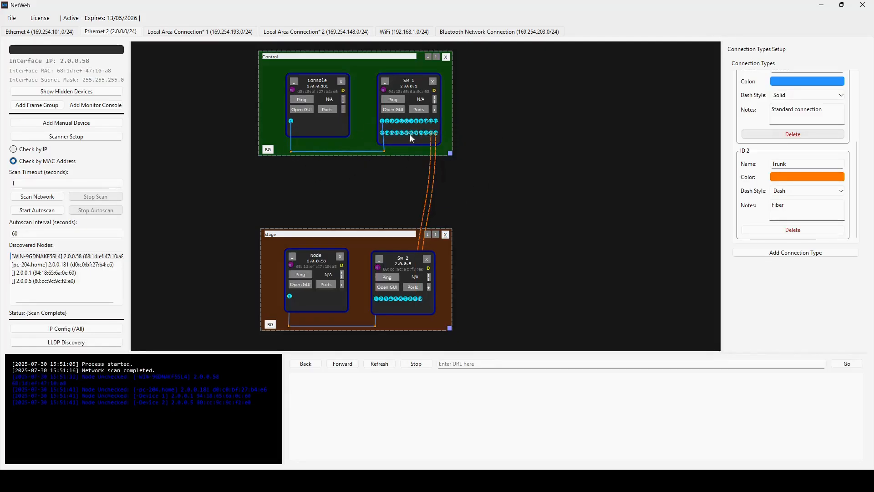
Move the Monitor Console up beside the Control frame group, to its left on the map.
mouse_move(385, 130)
scroll(597, 259, "down", 2)
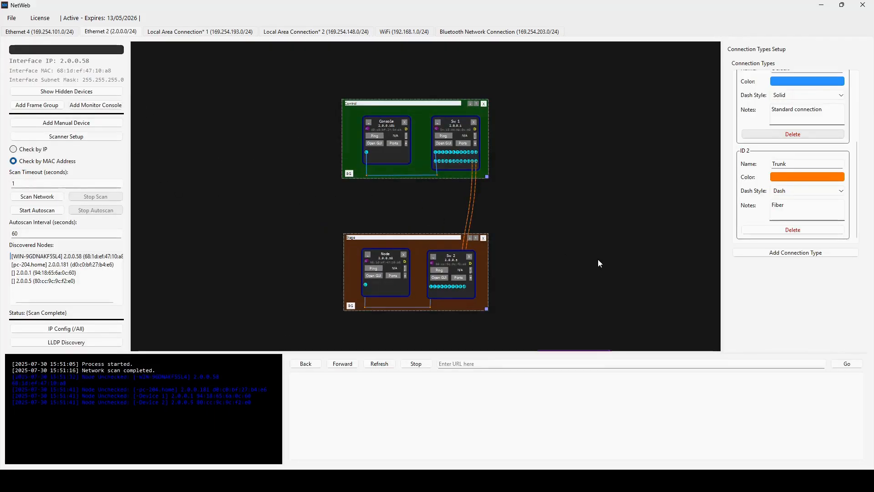
left_click_drag(597, 258, 526, 182)
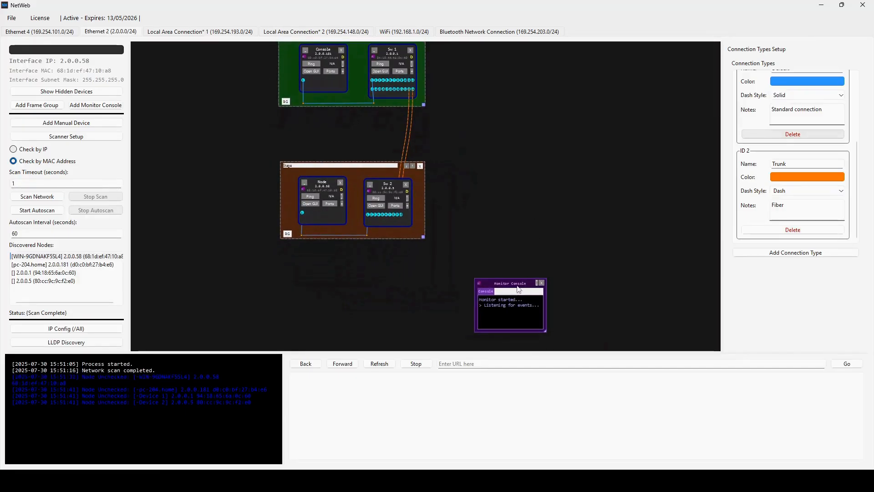
scroll(497, 217, "down", 1)
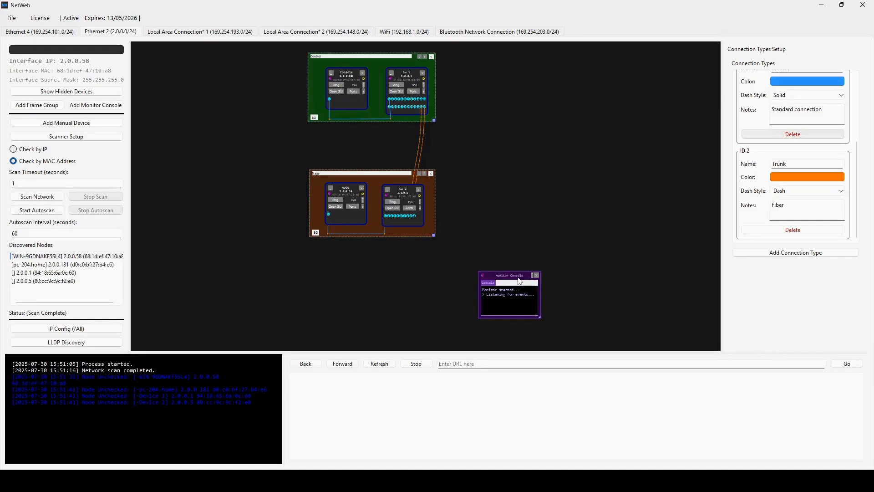
left_click_drag(525, 283, 265, 58)
scroll(265, 59, "up", 3)
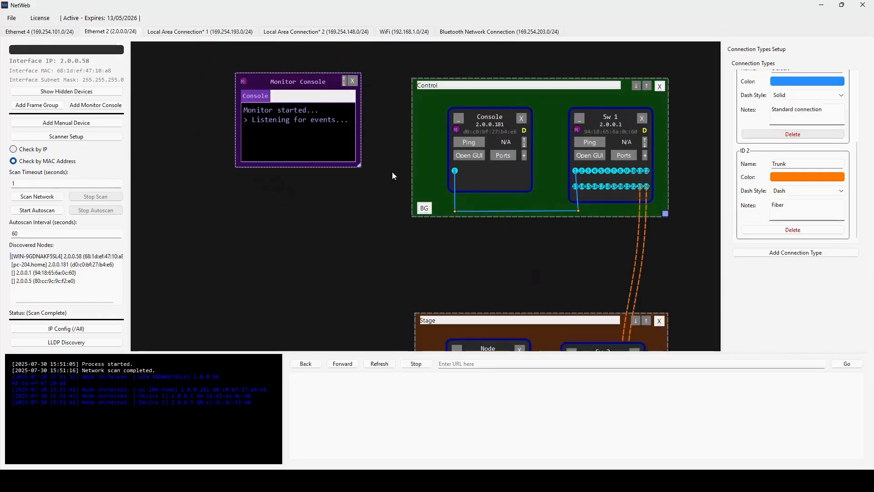
Enlarge the Monitor Console to about the height of the Control frame group.
left_click_drag(361, 169, 404, 222)
left_click_drag(437, 245, 411, 183)
scroll(411, 182, "down", 1)
scroll(411, 182, "down", 1)
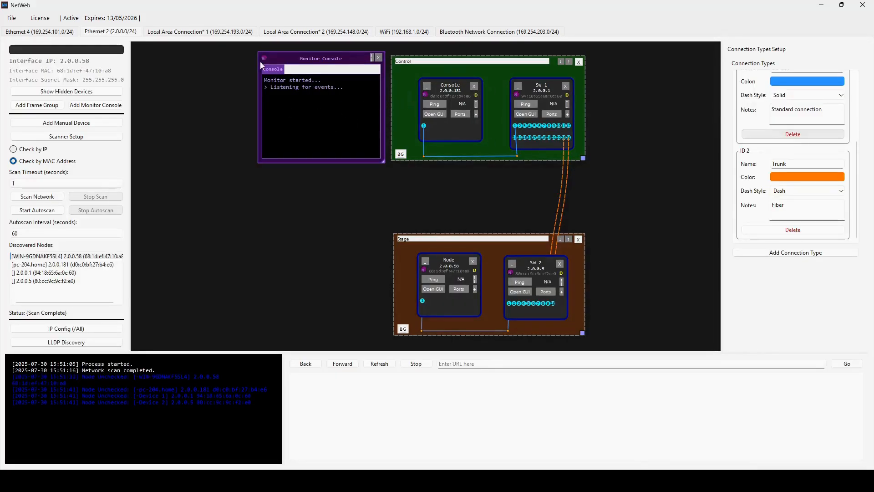
Link the Monitor Console to Console, Sw 1 and Sw 2 in turn, ending on the Console device.
left_click_drag(263, 60, 425, 94)
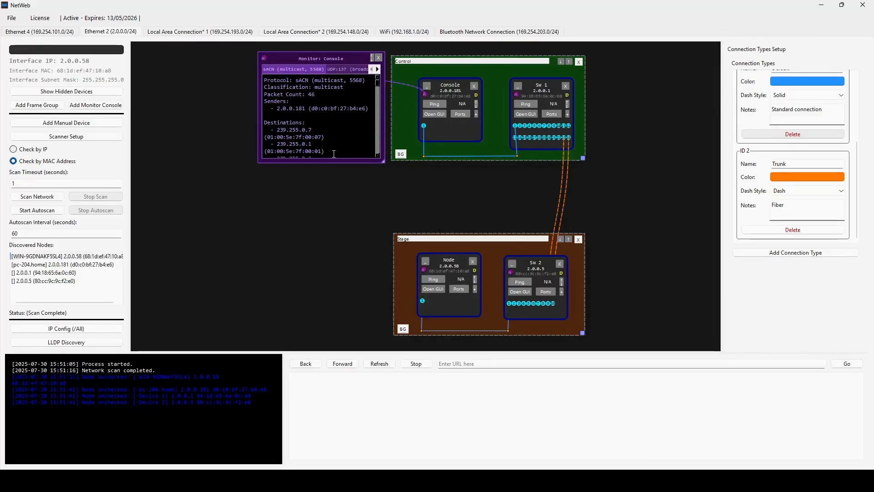
left_click_drag(425, 95, 515, 94)
left_click_drag(447, 101, 264, 57)
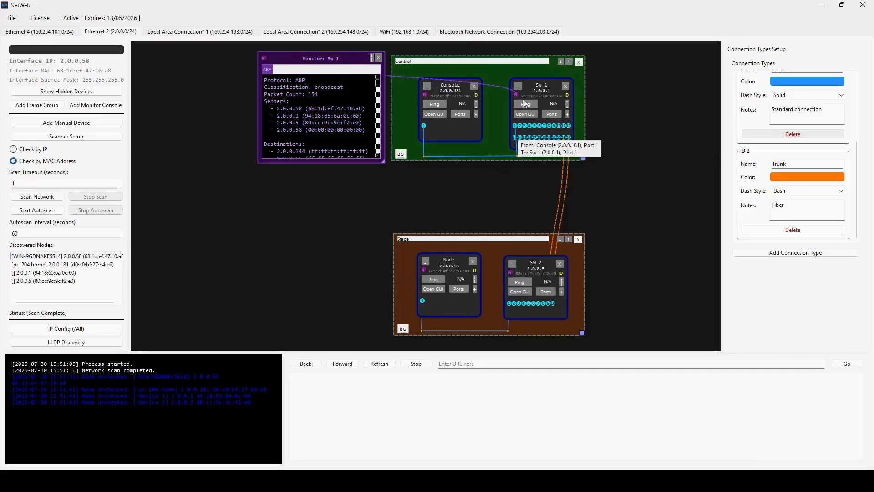
left_click_drag(510, 272, 264, 58)
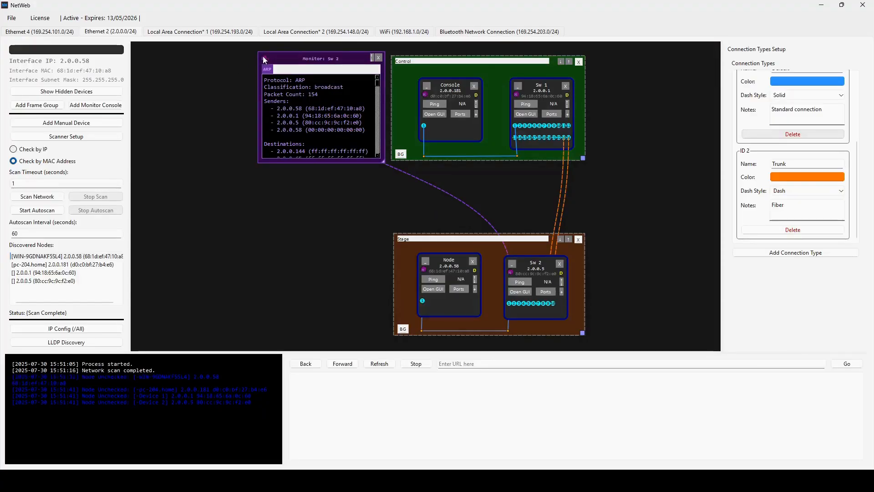
left_click_drag(263, 56, 425, 92)
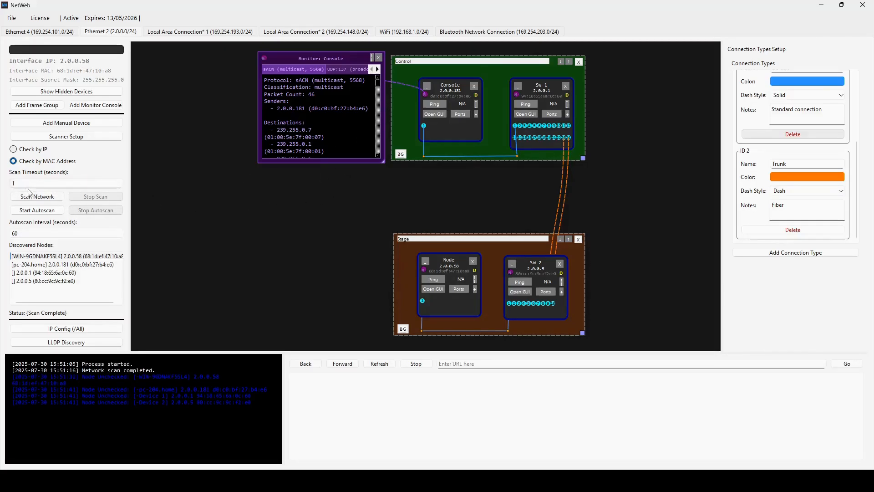
Set the autoscan interval to 2 seconds and start autoscanning the network.
left_click_drag(25, 184, 5, 183)
left_click(36, 187)
double_click(14, 233)
type("2")
left_click(52, 213)
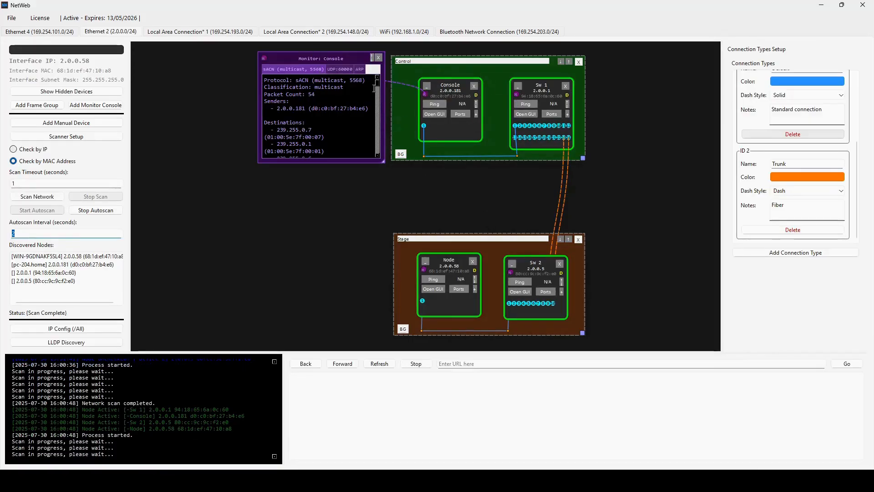
Review the ARP, UDP:60000 and sACN traffic in the Console monitor and run a network scan.
left_click(360, 70)
left_click(337, 71)
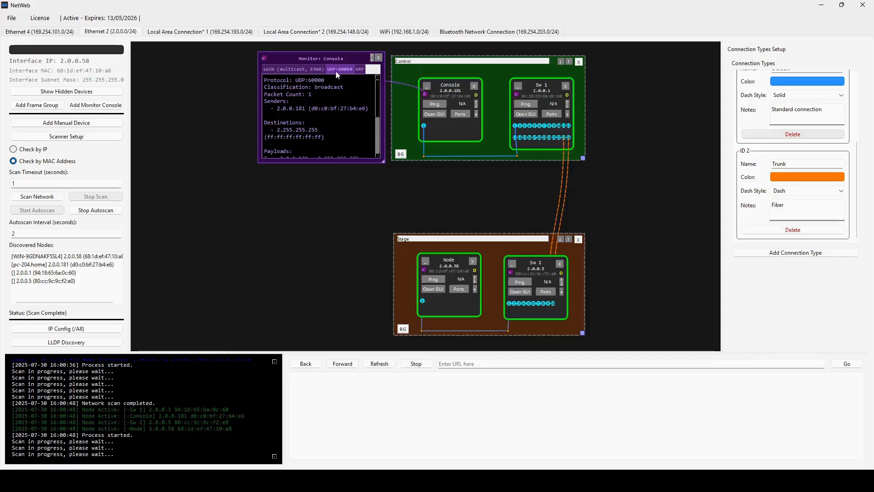
left_click(293, 70)
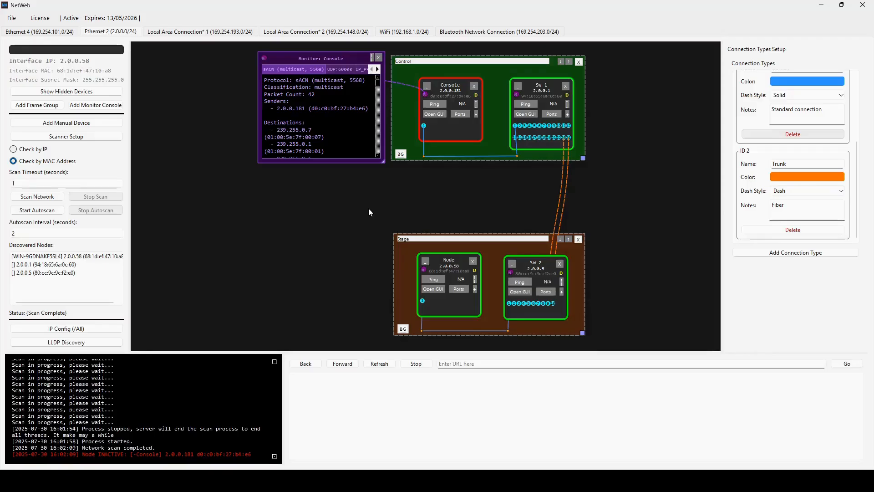
left_click(42, 199)
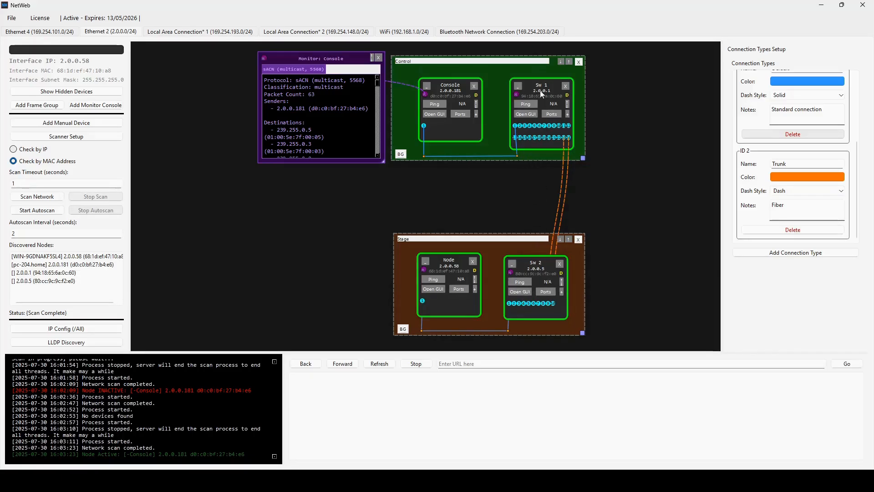
Open the web interfaces of Sw 1 and Sw 2 in the embedded browser and switch between them.
left_click(526, 114)
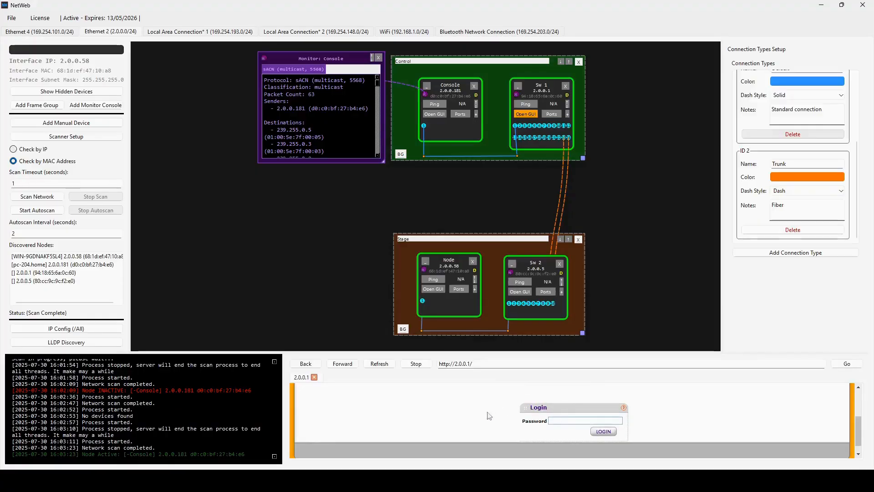
left_click(521, 294)
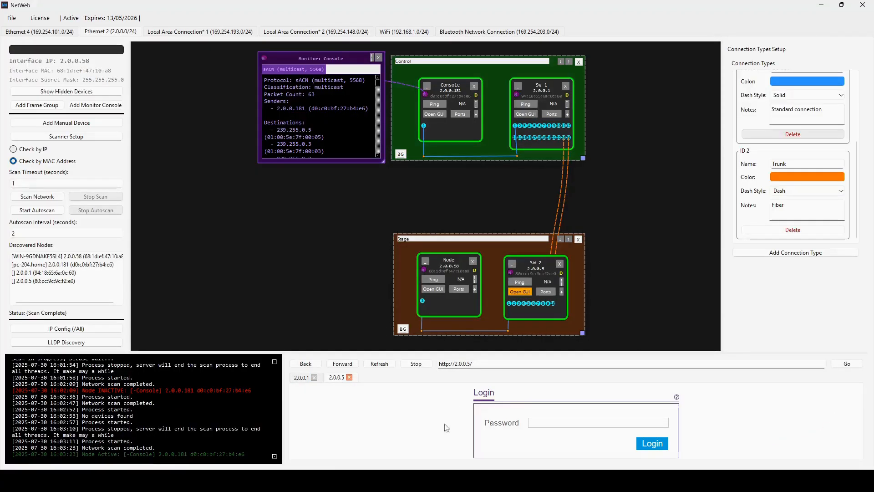
left_click(299, 383)
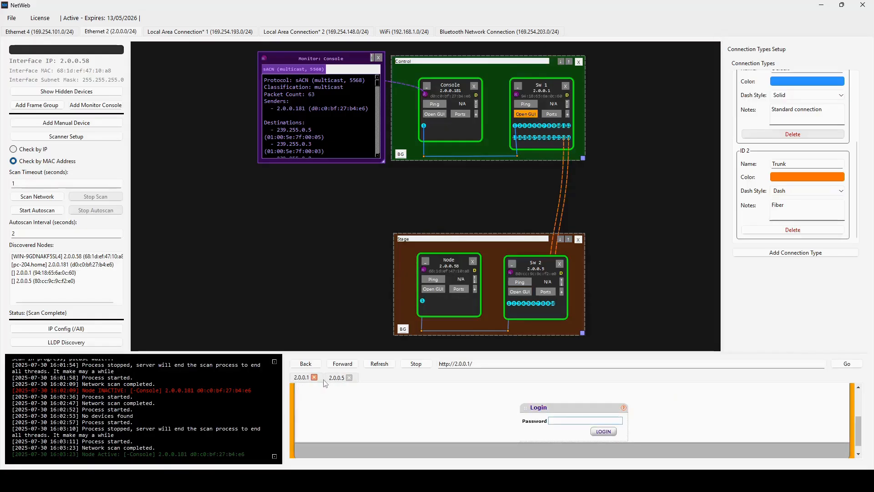
left_click(335, 378)
left_click(300, 378)
left_click(536, 267)
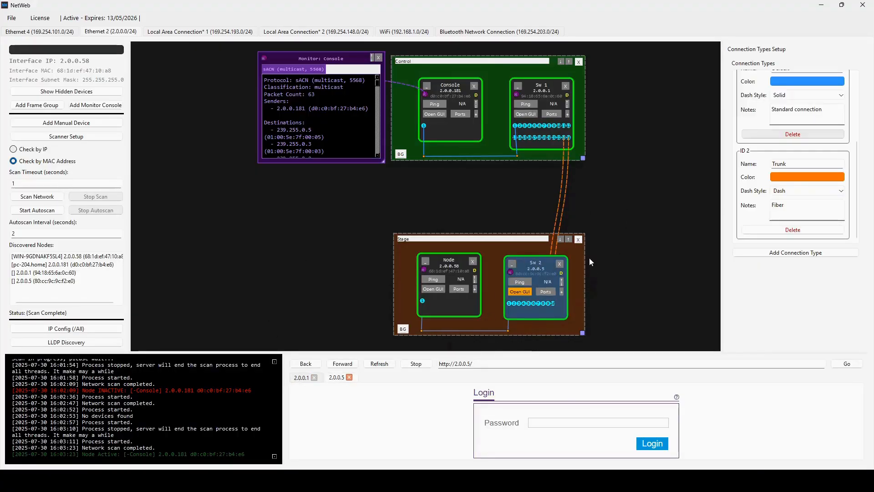
Bring up Sw 1's web interface from the map and log in with the switch password.
left_click(532, 91)
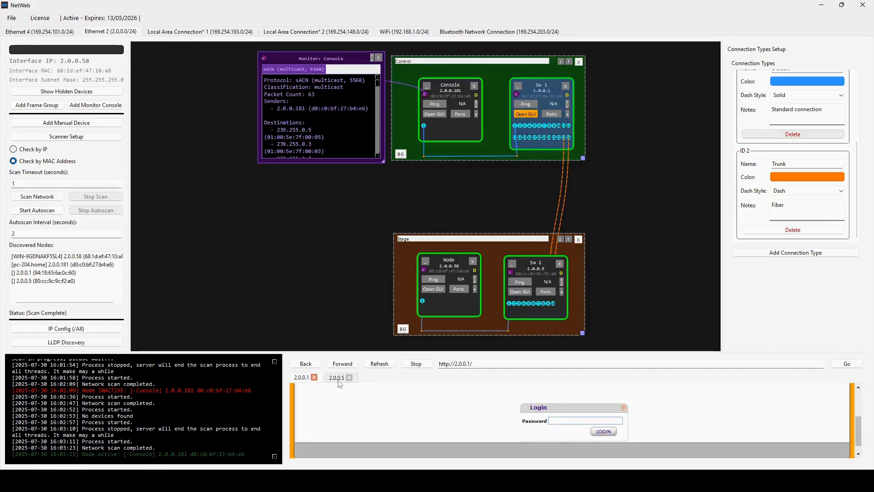
left_click(590, 419)
key("Return")
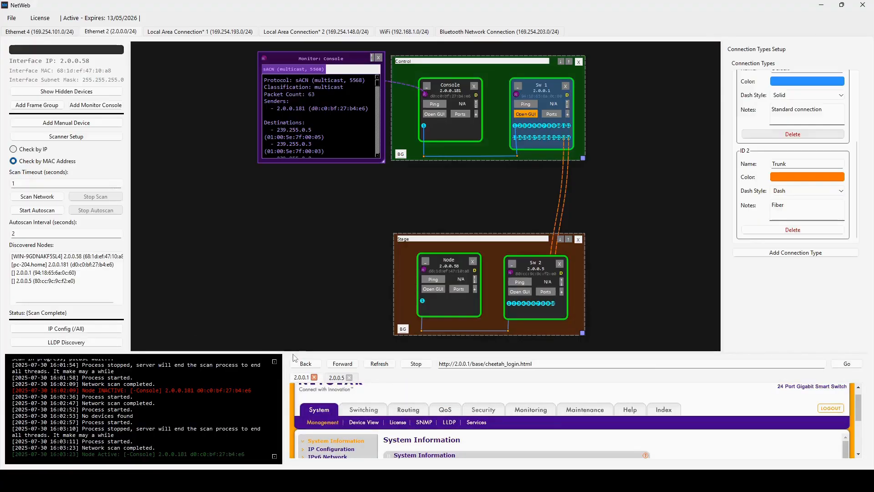
Examine Sw 1's port configuration and System Information pages in a temporarily enlarged browser area.
left_click_drag(294, 352, 303, 86)
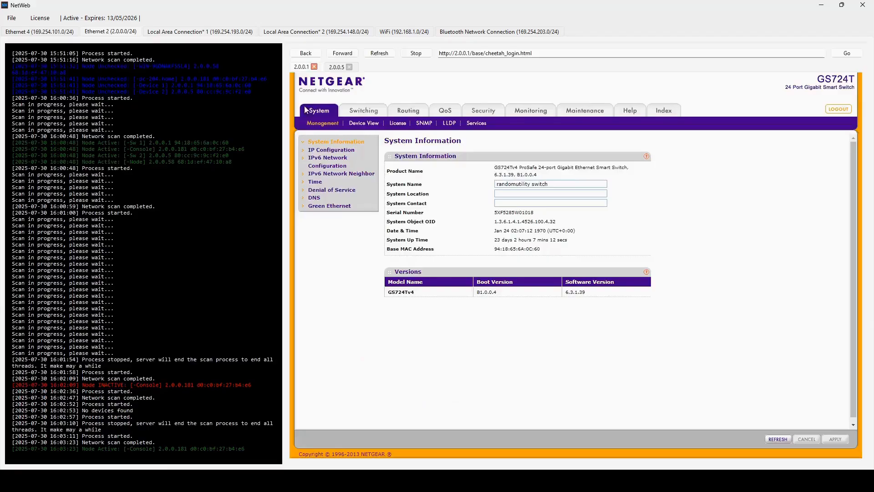
left_click(364, 110)
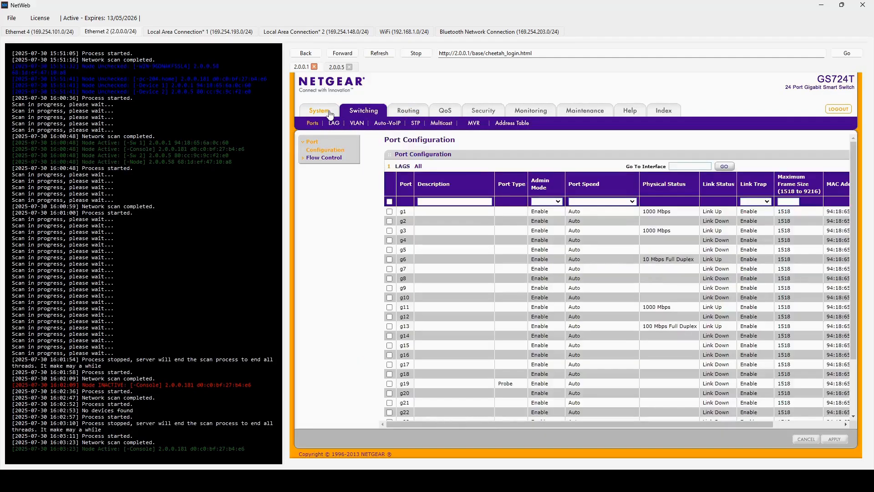
left_click(319, 111)
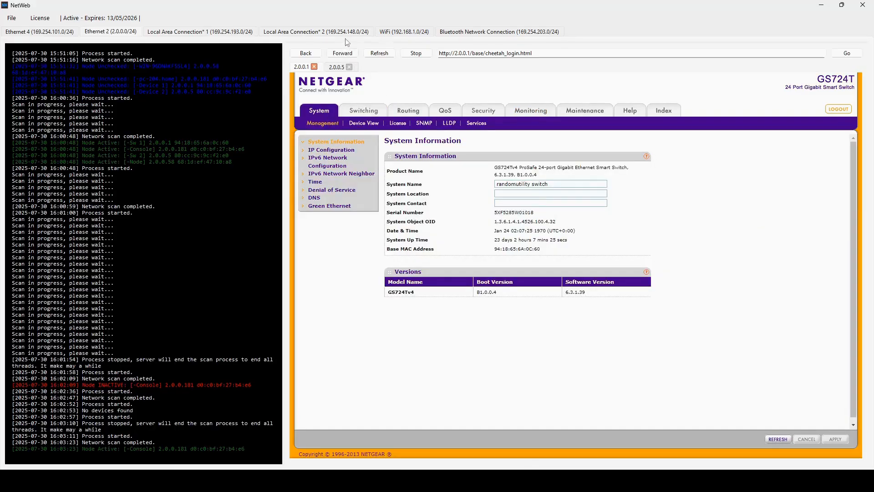
left_click_drag(346, 41, 386, 335)
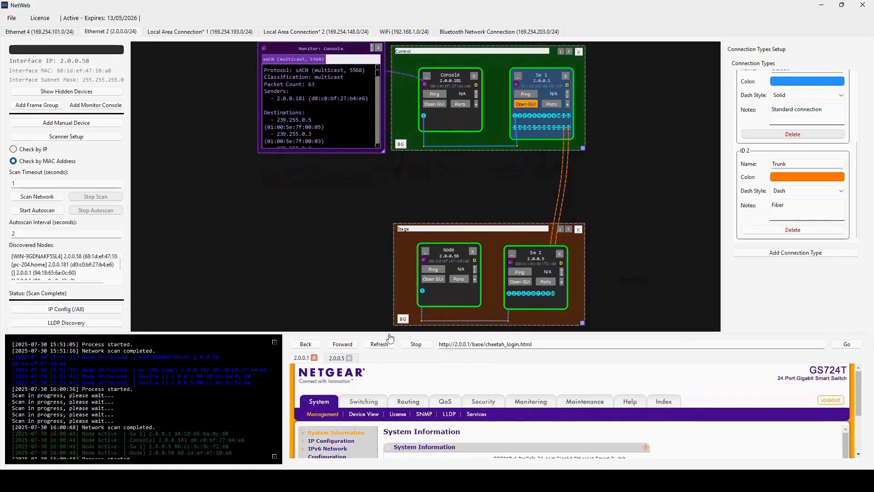
Bring up Sw 2's web interface and log in with the switch password.
left_click(520, 281)
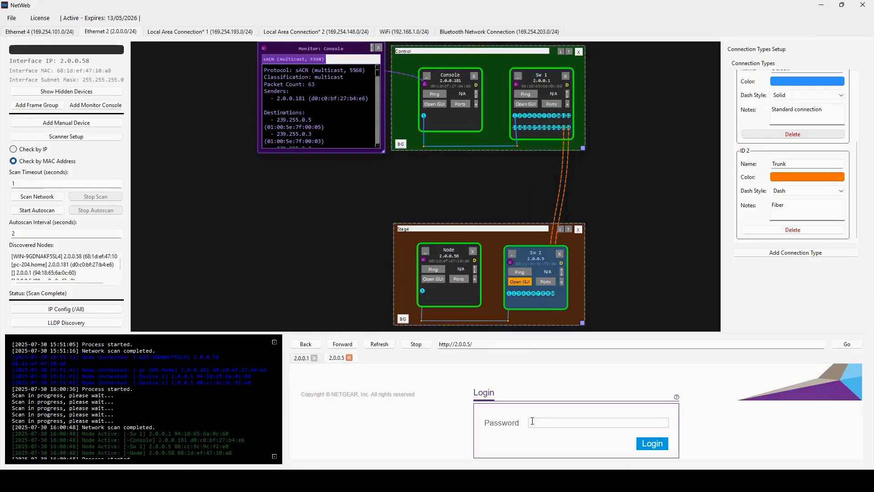
left_click(552, 422)
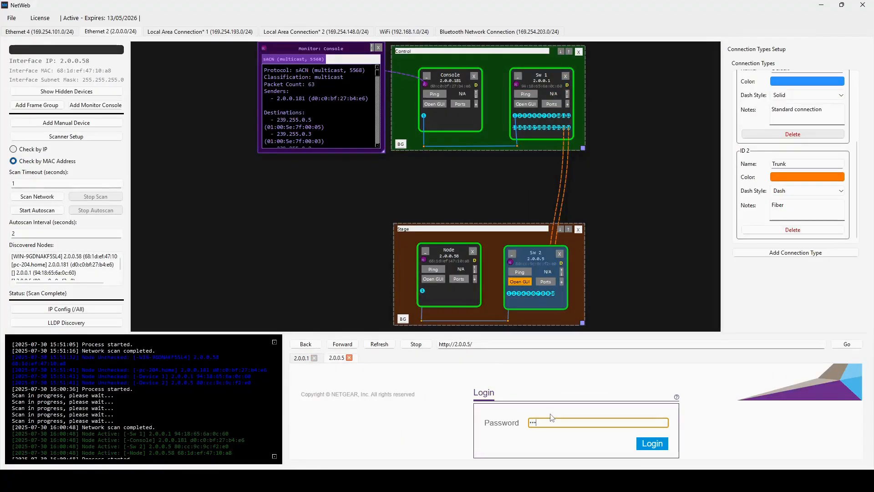
type("•••••••••")
key("Return")
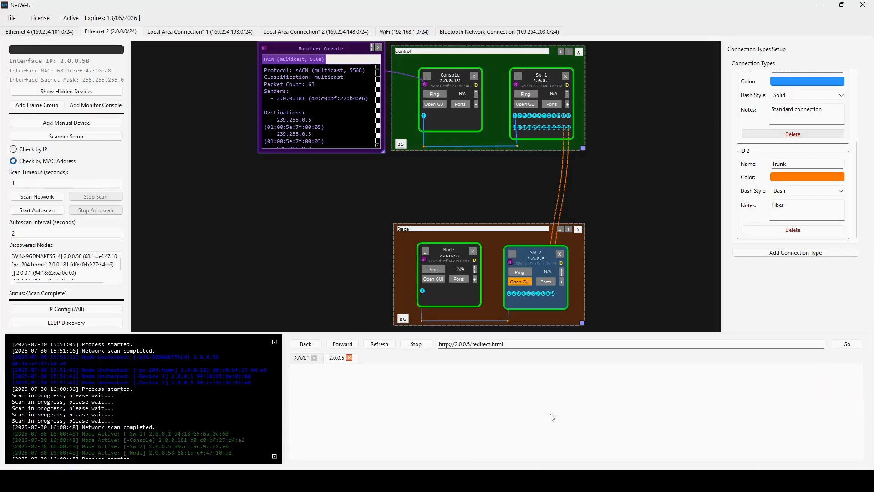
left_click(368, 420)
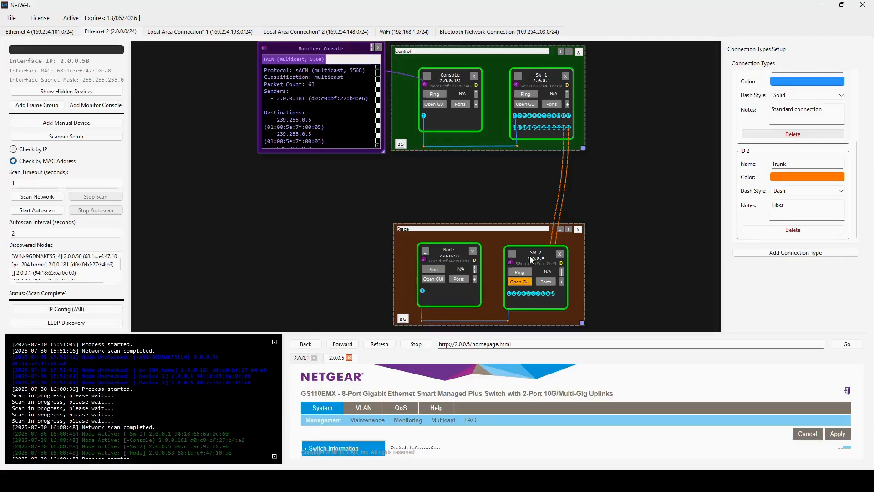
Switch the embedded browser between the Sw 1 and Sw 2 management pages, ending on Sw 2.
left_click(301, 358)
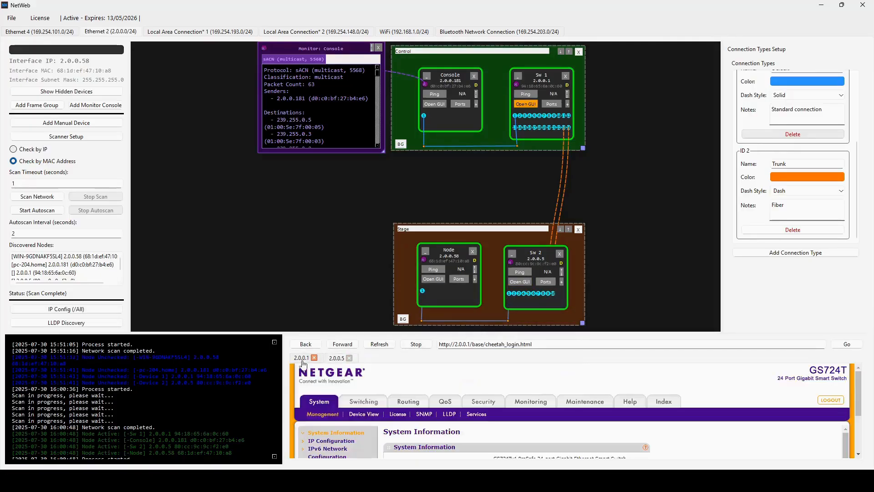
left_click(337, 359)
left_click(299, 358)
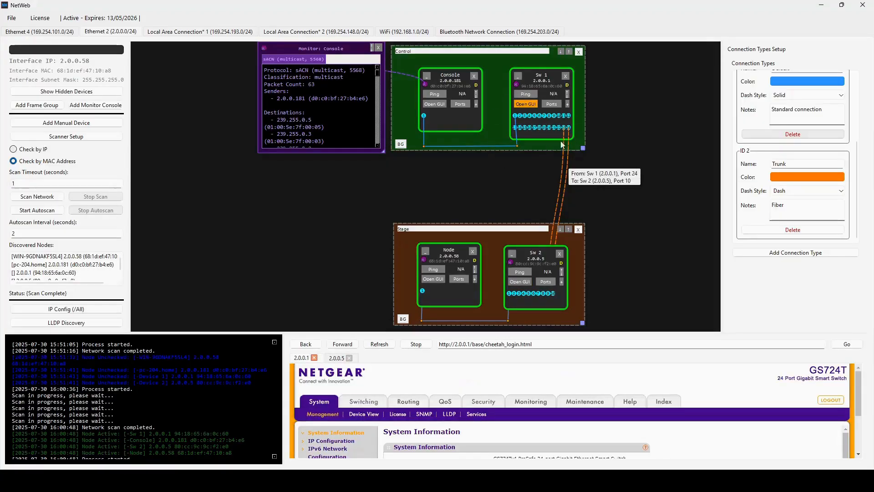
left_click(331, 359)
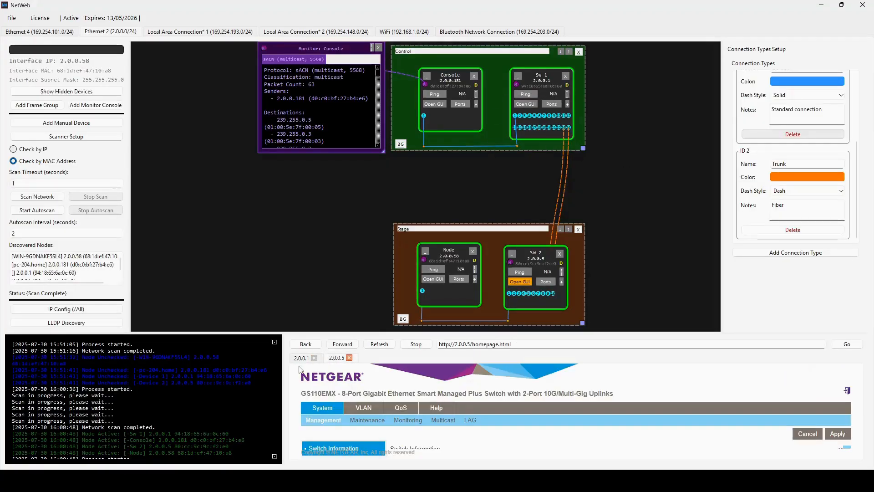
Select Sw 1 and then Sw 2 on the map to bring up each switch's management page.
left_click(436, 289)
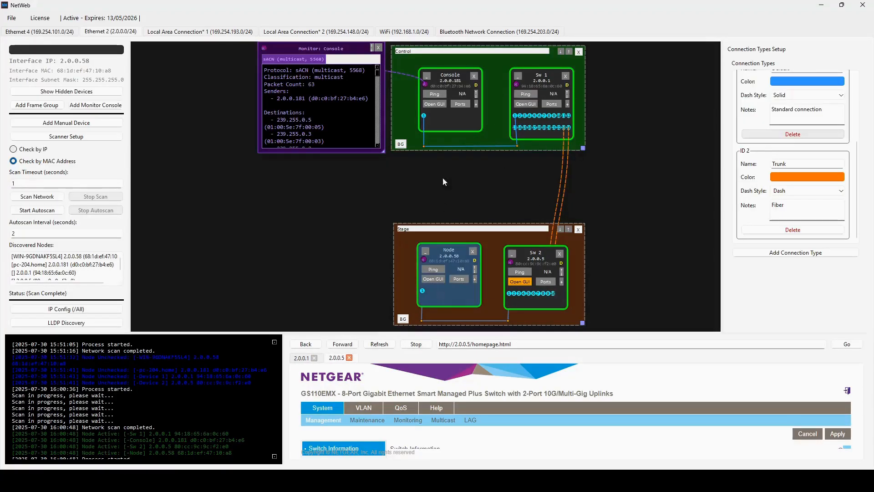
left_click(456, 122)
left_click(543, 78)
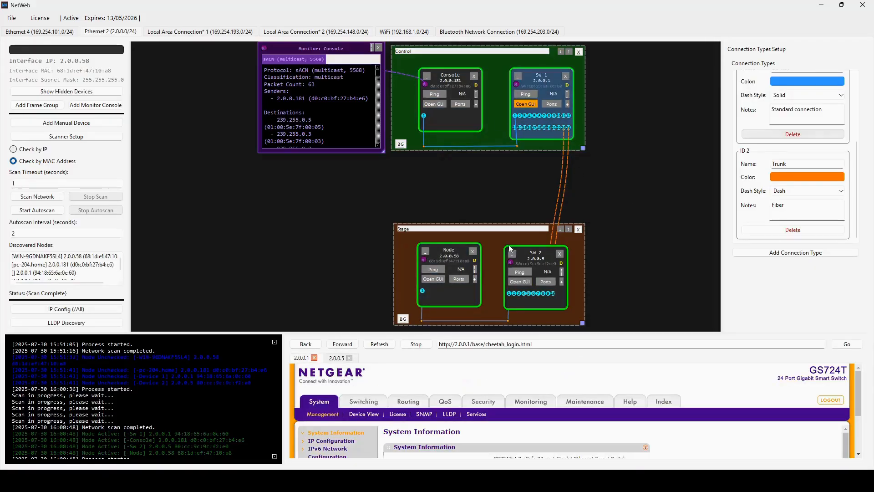
left_click(479, 275)
right_click(548, 255)
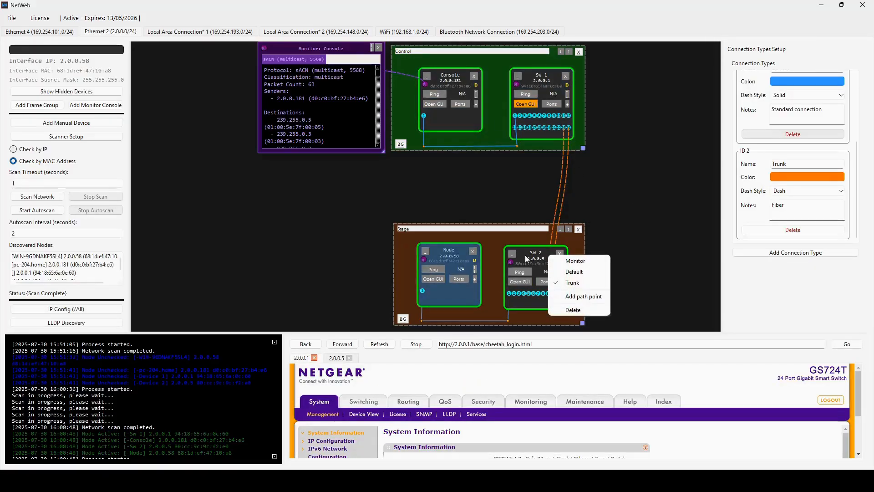
right_click(525, 255)
left_click(538, 262)
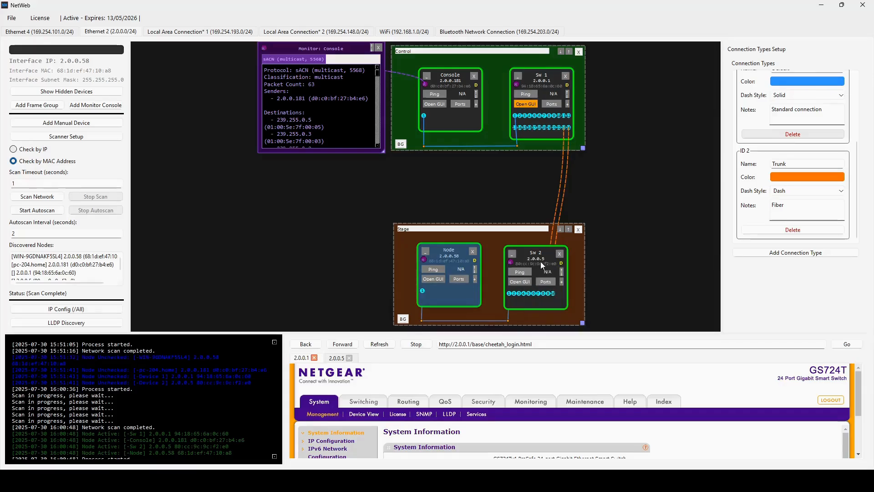
left_click(533, 257)
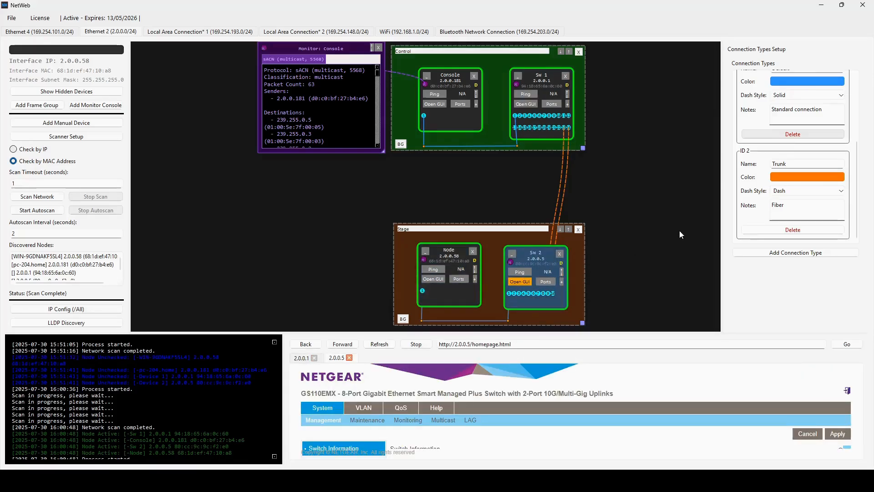